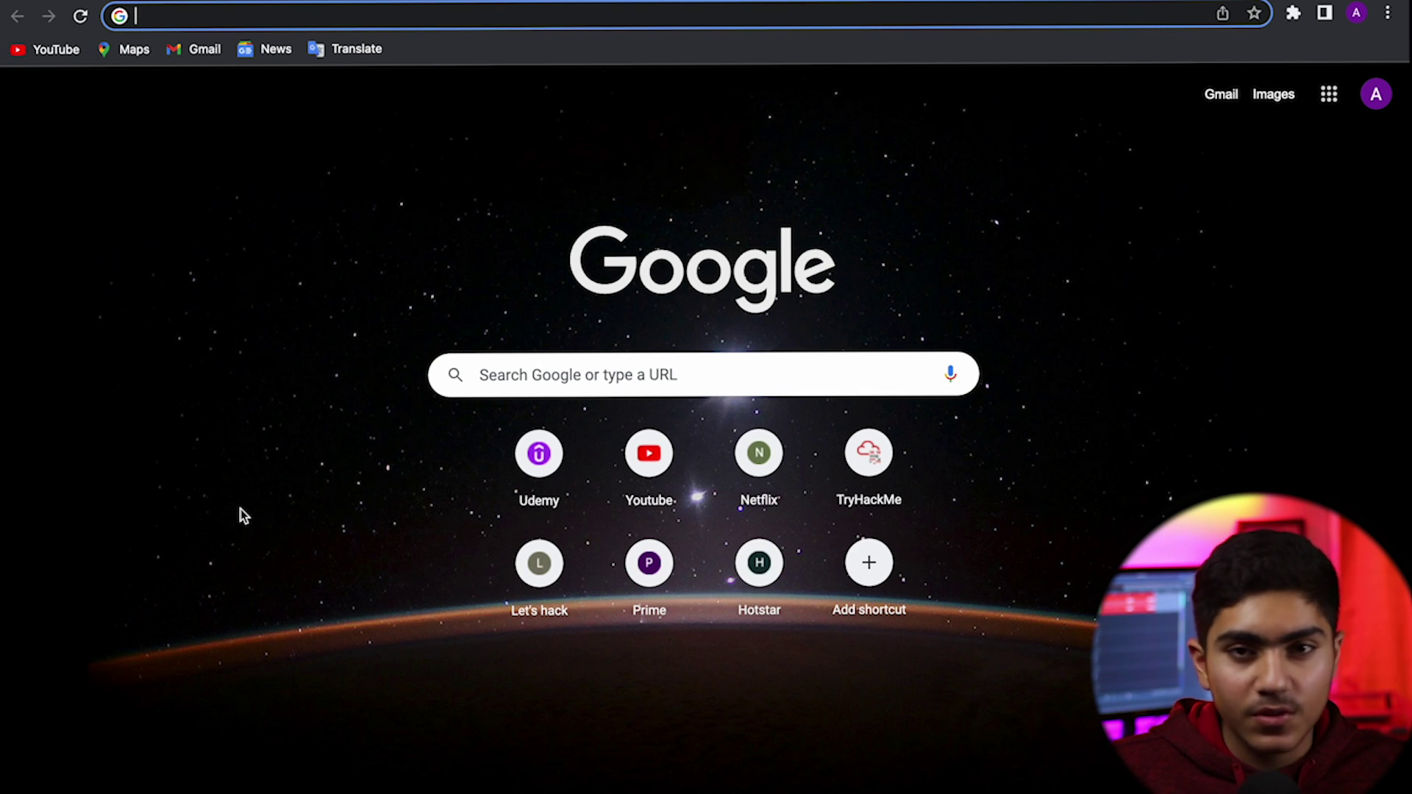
# Search Google for 'tor' and open the official Tor Project site.
pyautogui.write('tor')
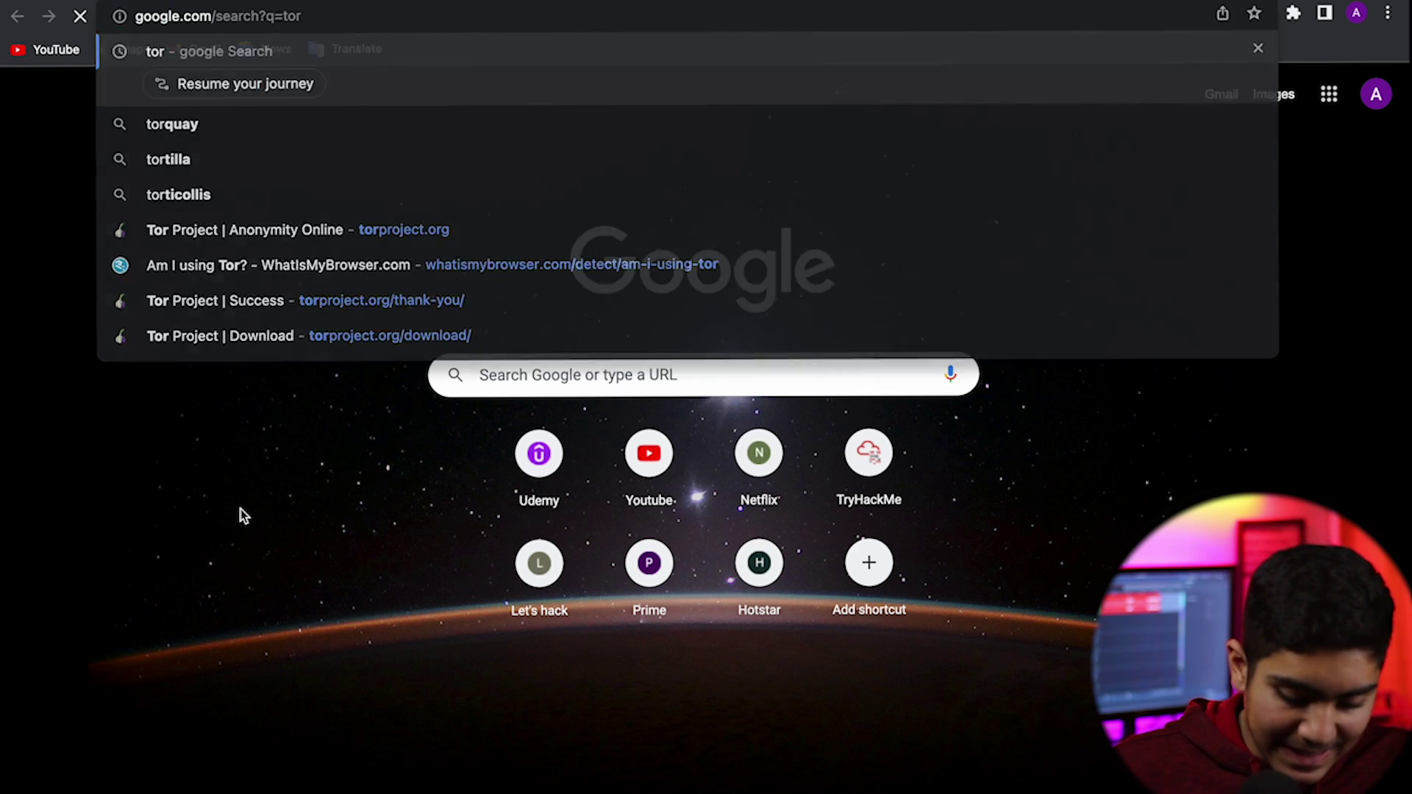
pyautogui.press('Return')
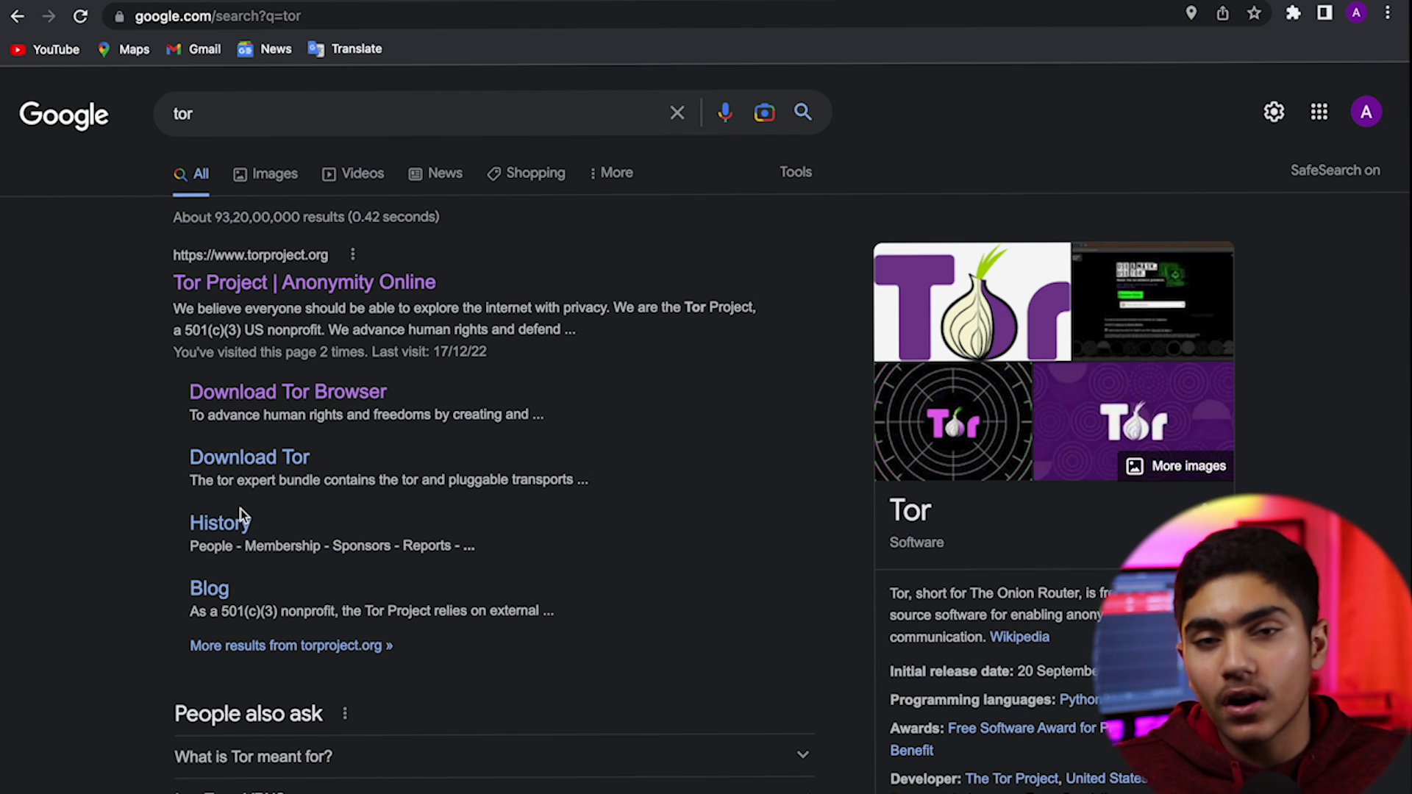
pyautogui.click(307, 291)
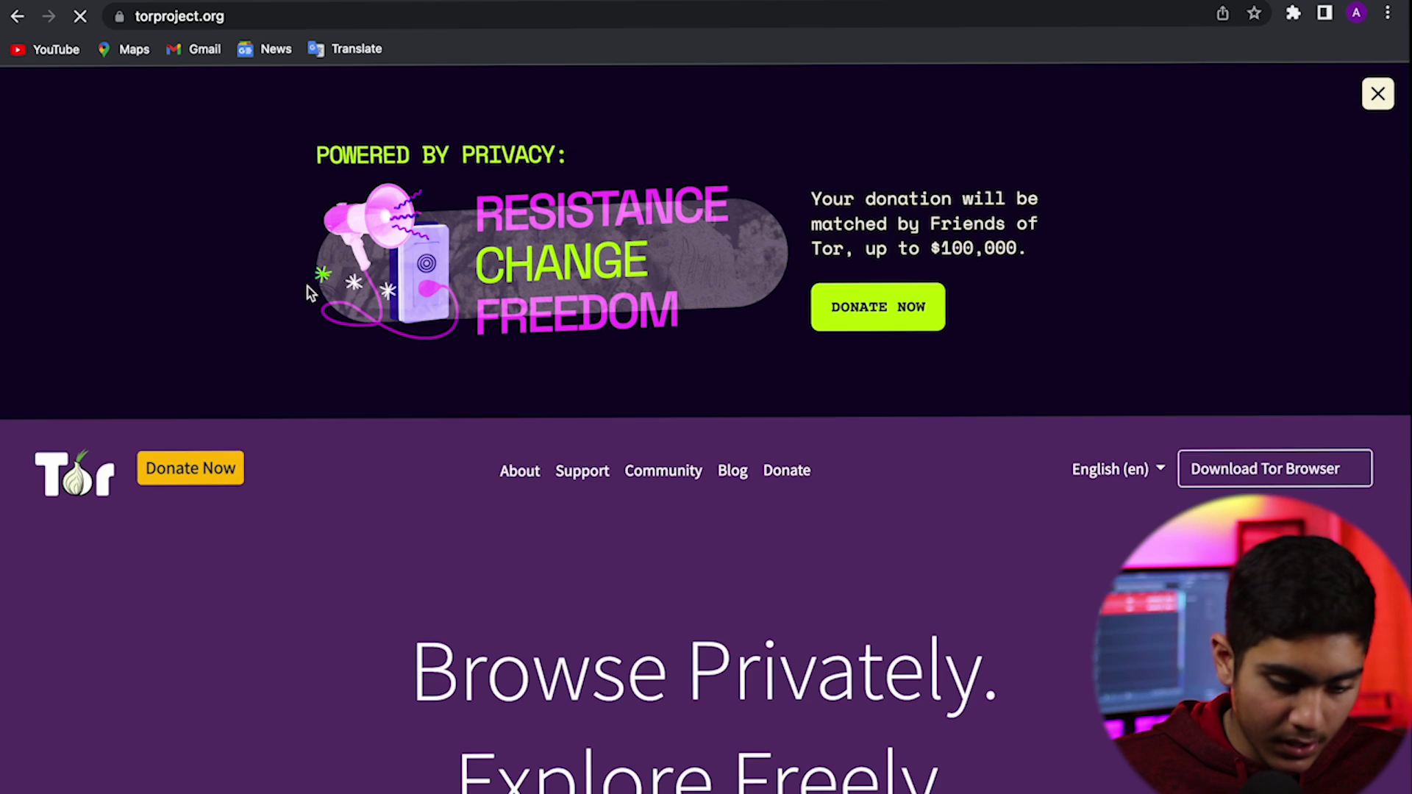
# Go to the Download Tor Browser page and scroll down to the Windows, macOS, Linux and Android downloads.
pyautogui.scroll(-10, 808, 533)
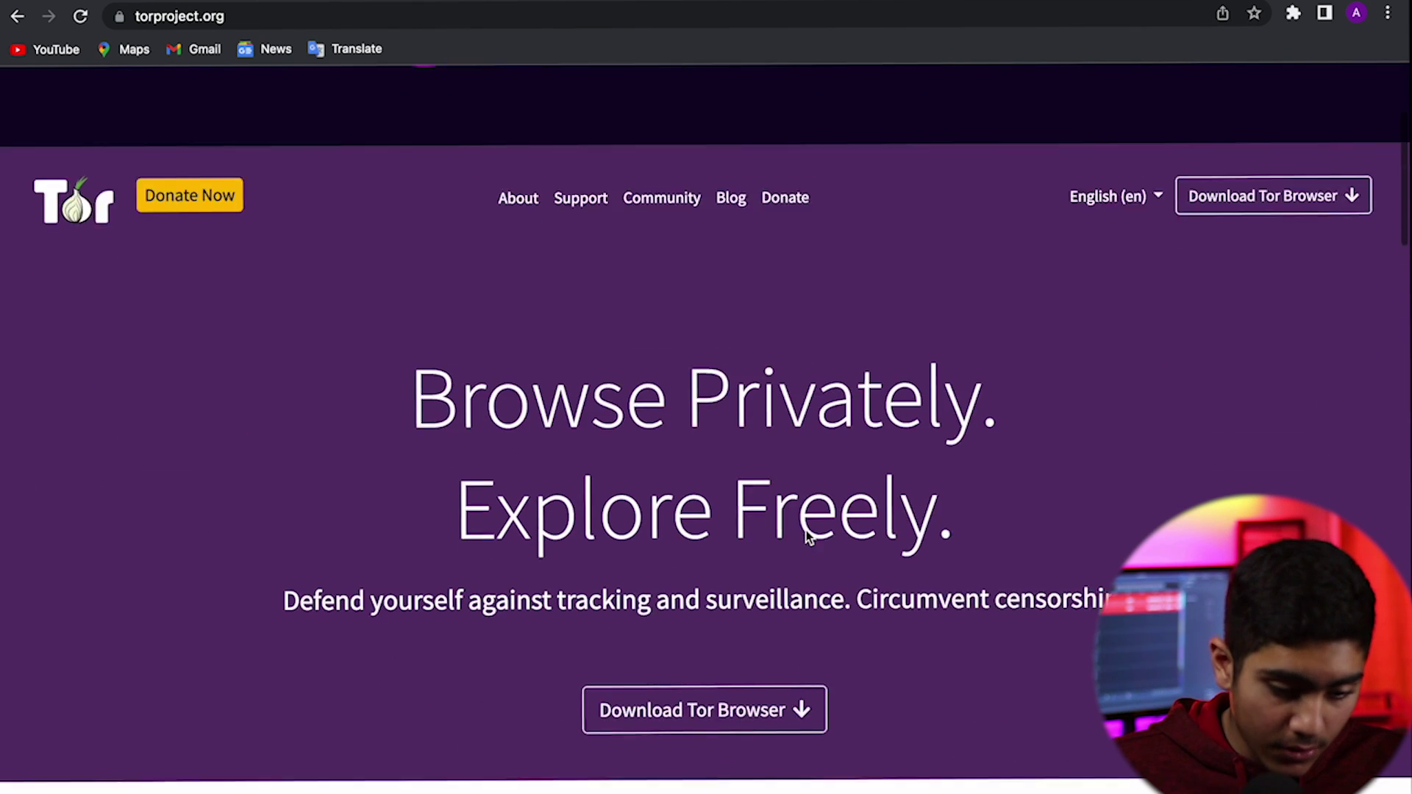
pyautogui.click(719, 275)
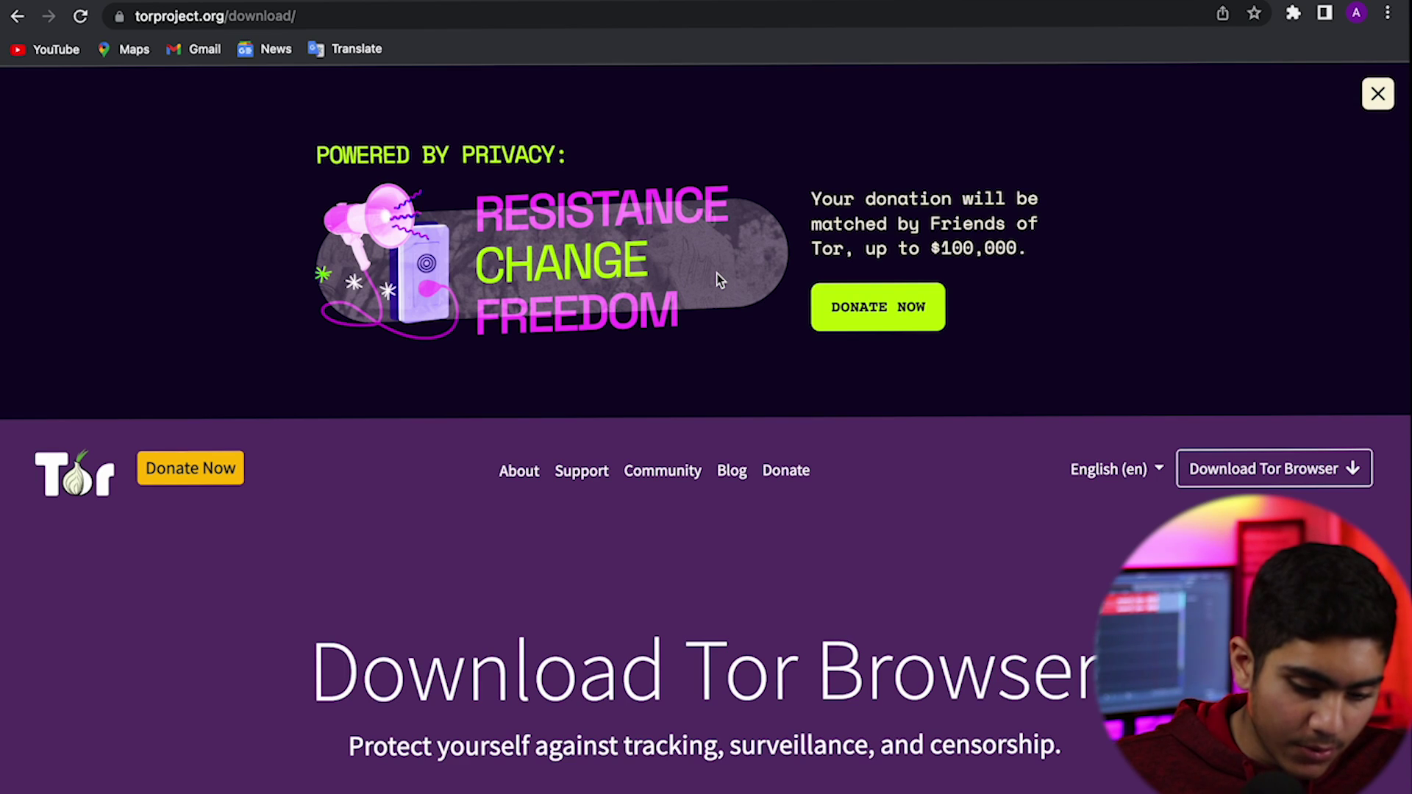
pyautogui.scroll(-6, 482, 598)
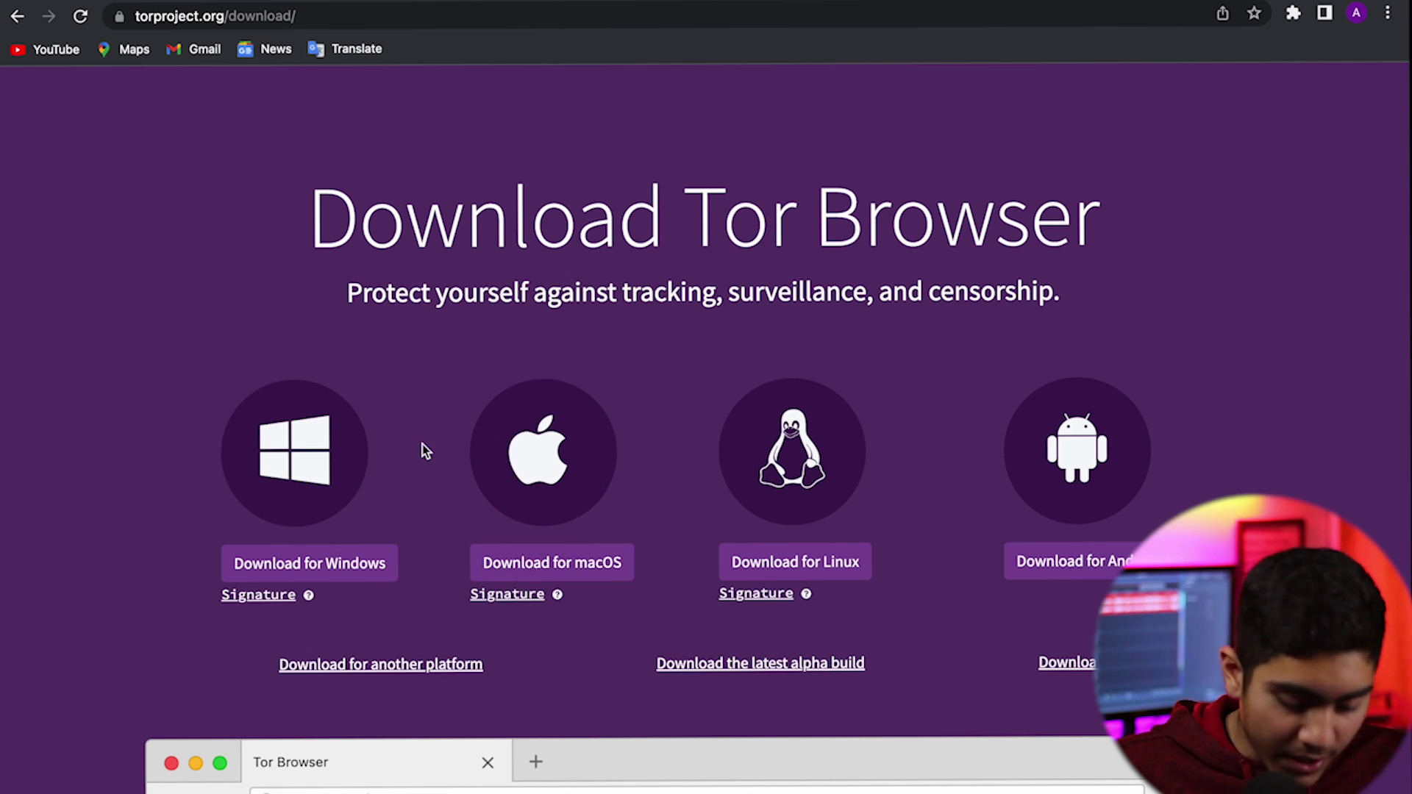
# Select TorBrowser-12.0.1-macos_ALL.dmg in Finder's Downloads folder, then close the Finder window.
pyautogui.press('super+Tab')
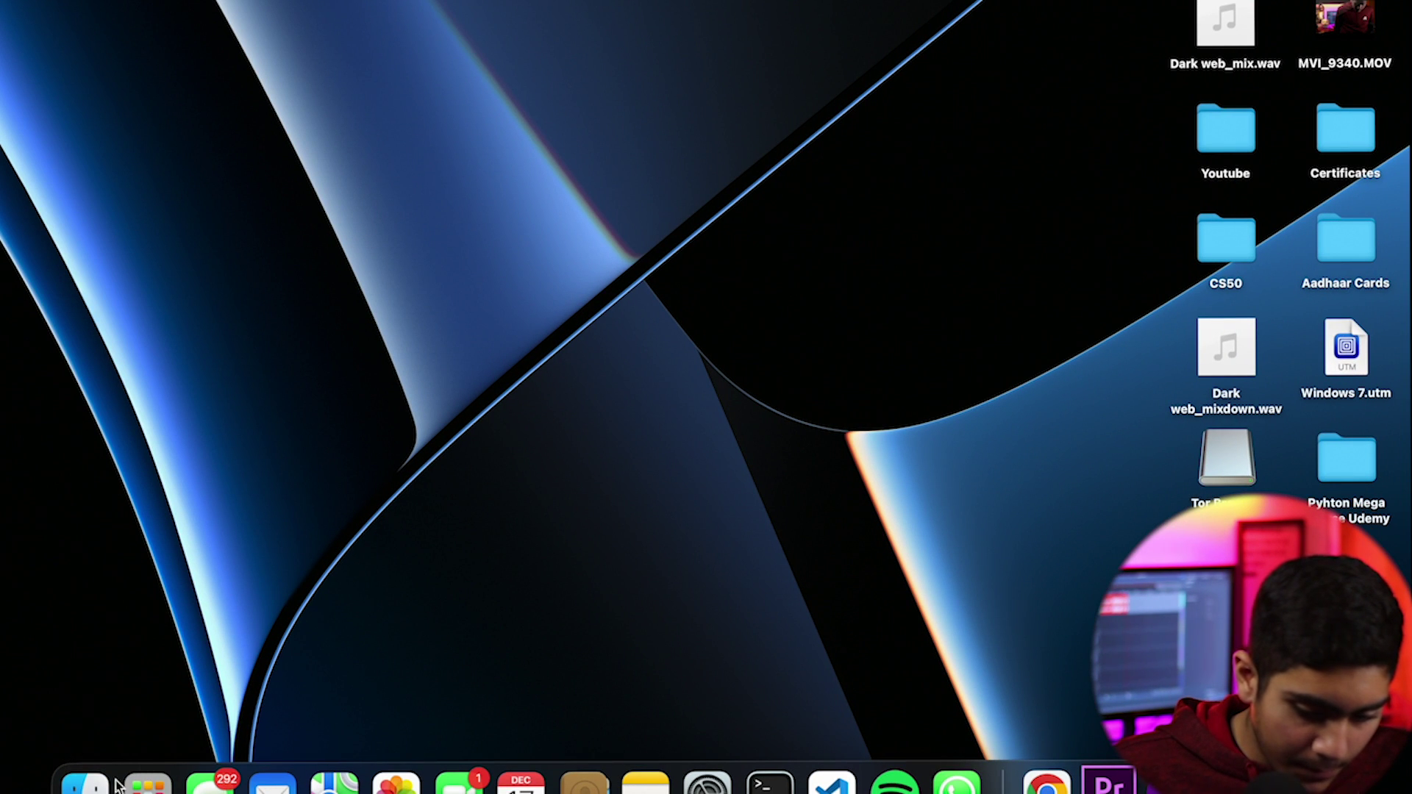
pyautogui.click(87, 784)
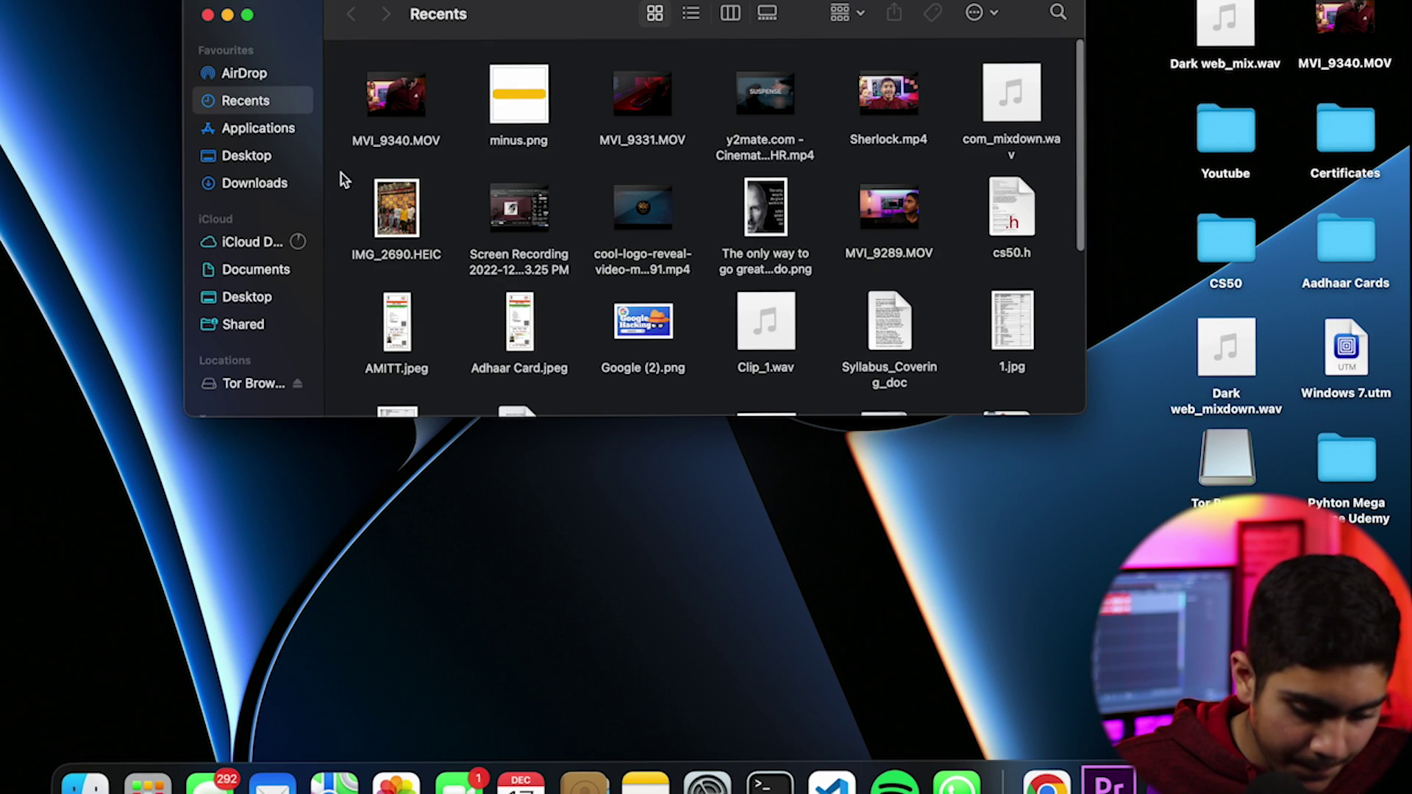
pyautogui.click(274, 184)
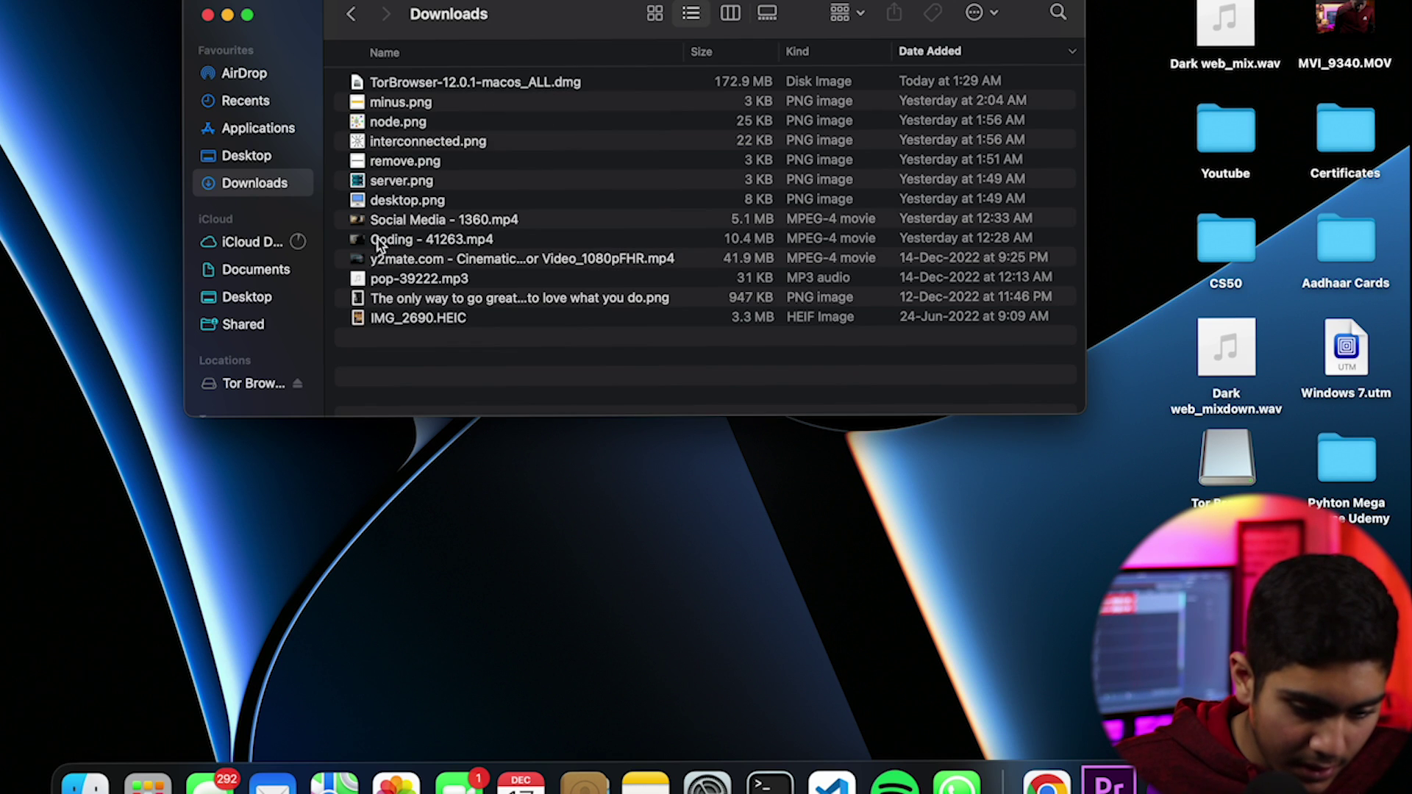
pyautogui.click(413, 82)
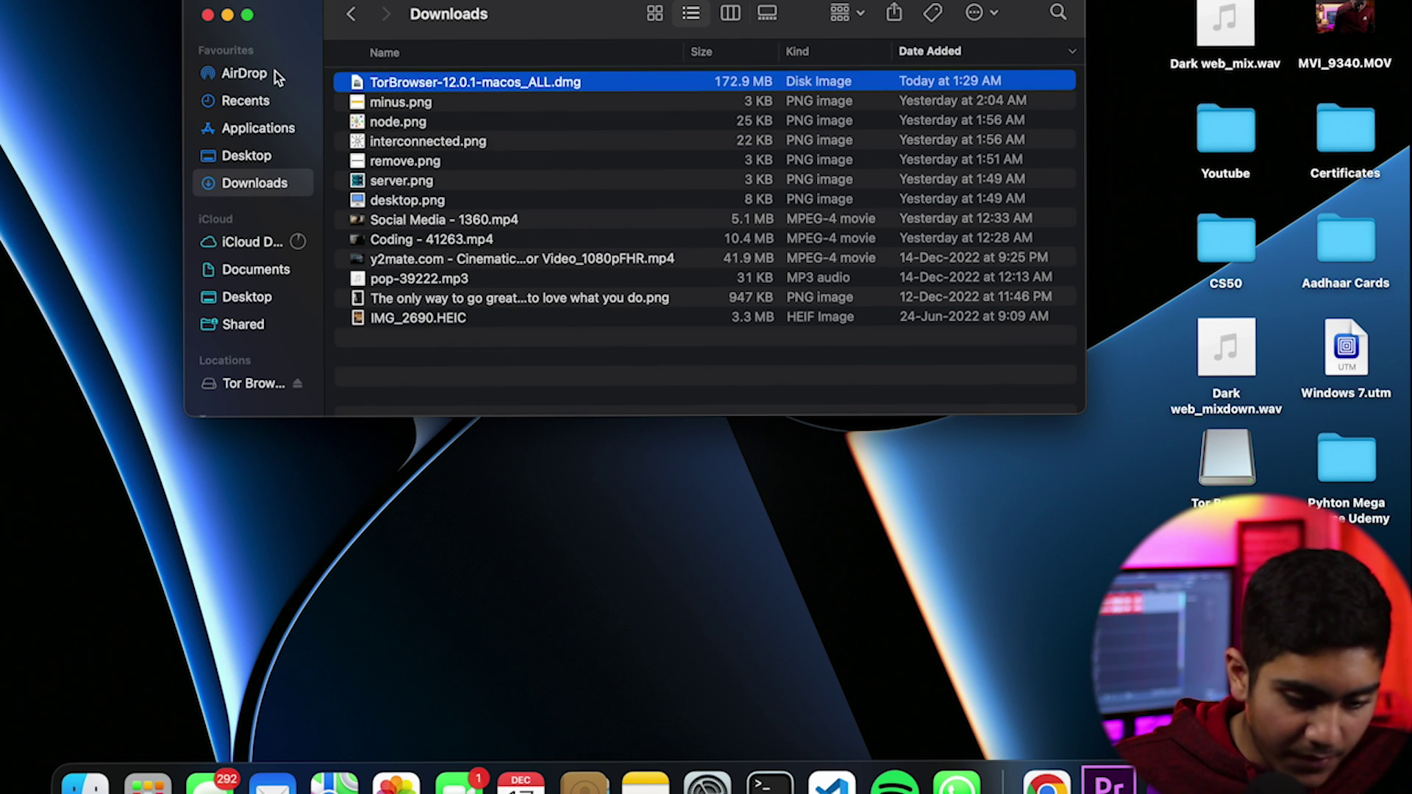
pyautogui.click(209, 15)
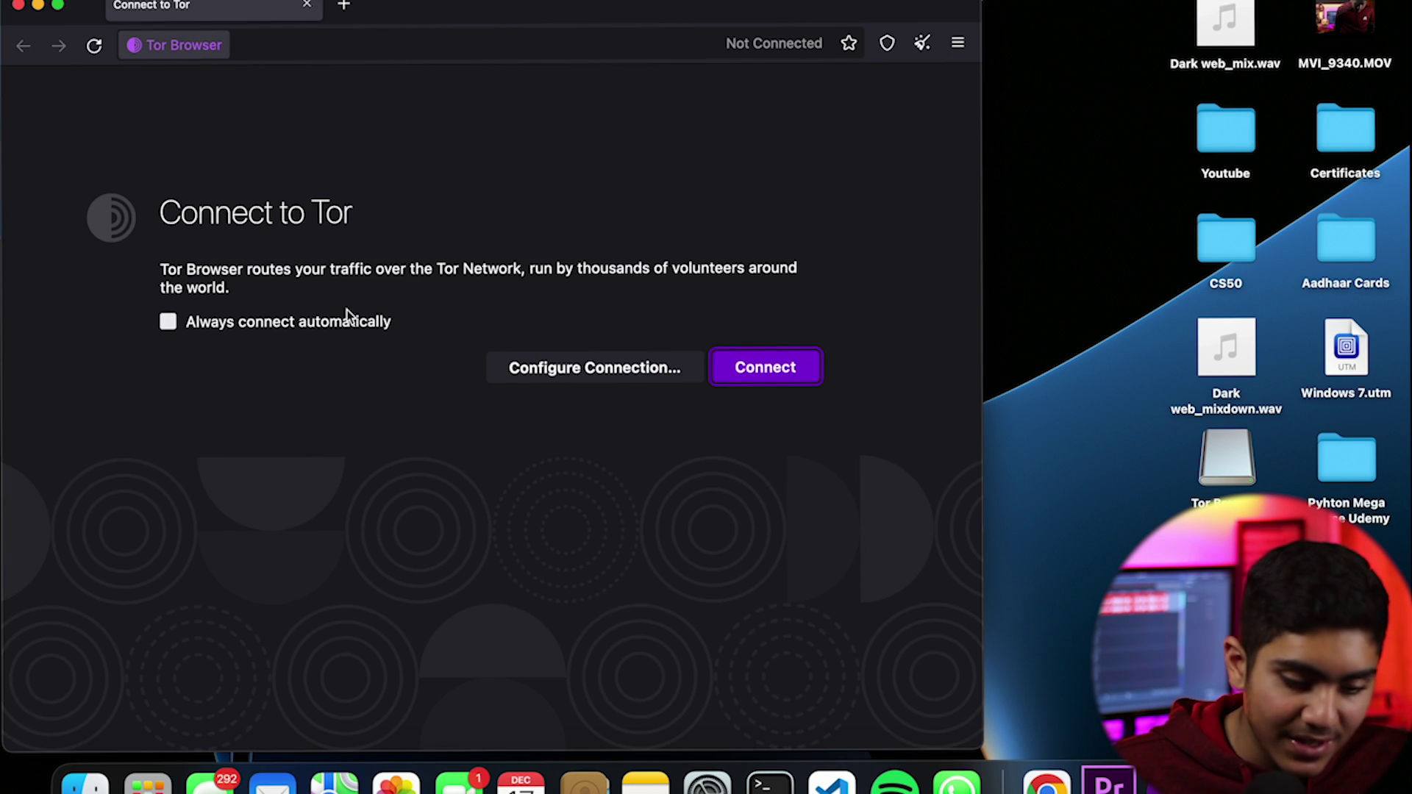
# View Tor's Configure Connection settings, go back to the Connect to Tor tab, and go full screen.
pyautogui.click(640, 375)
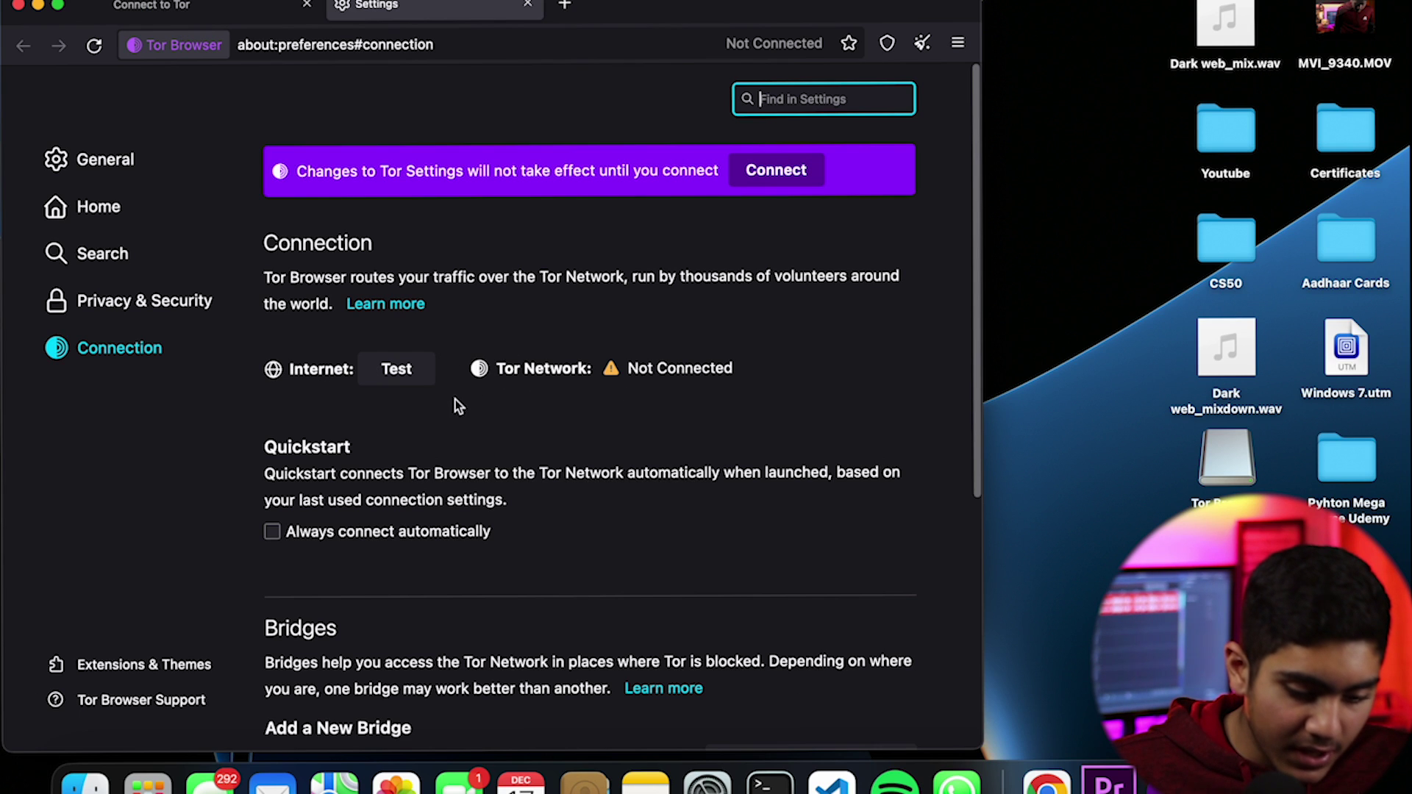
pyautogui.click(227, 14)
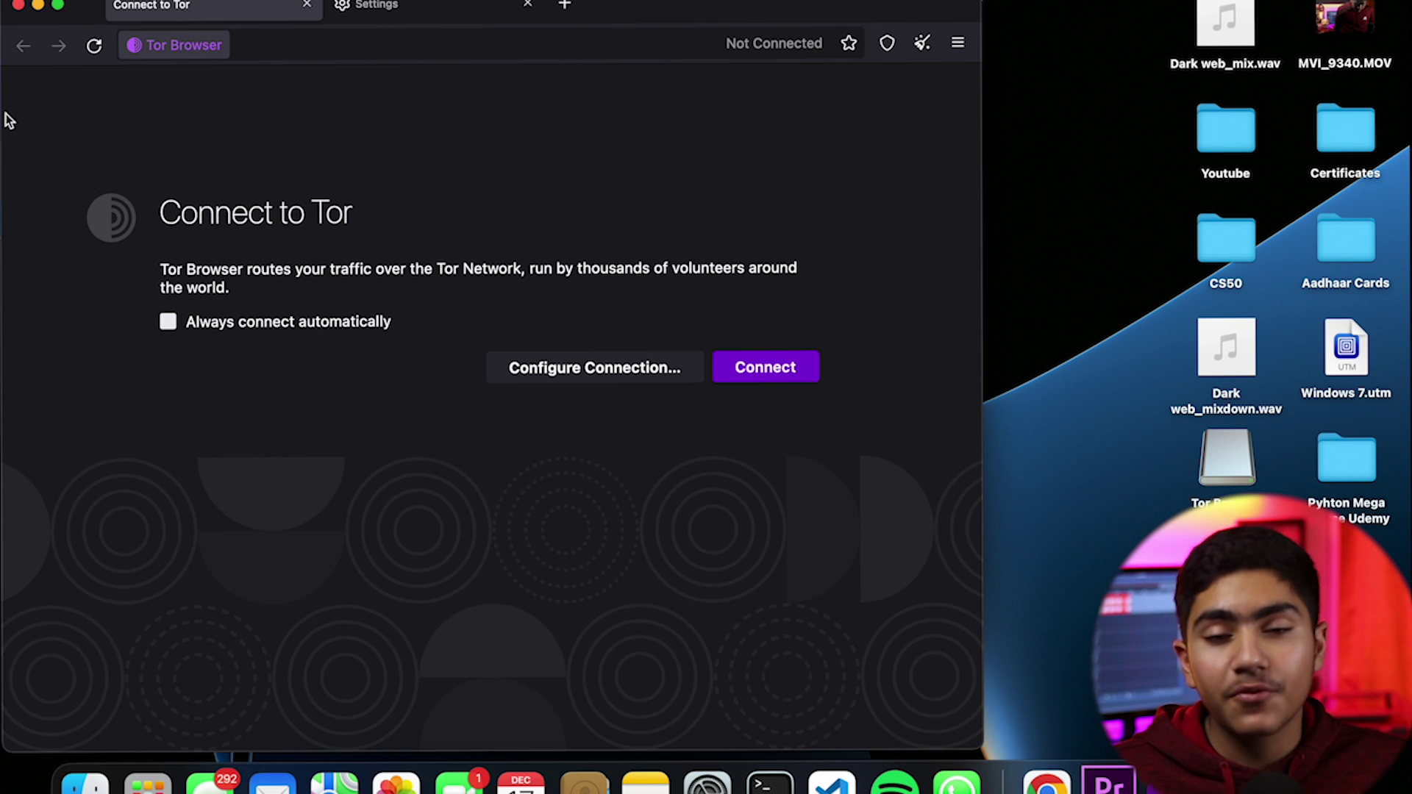
pyautogui.click(58, 6)
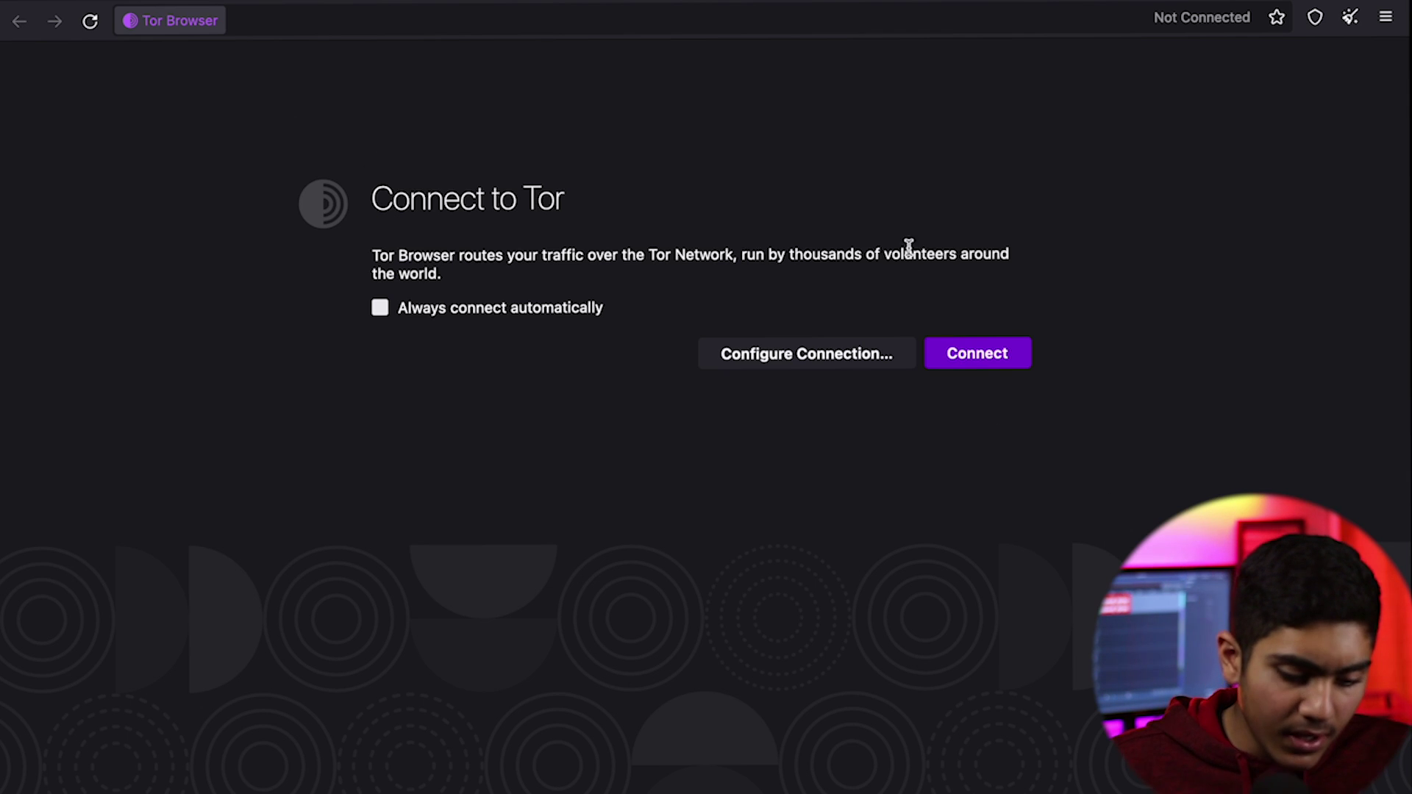
# Connect to Tor, then close the Settings and About Tor tabs, keeping one blank new tab.
pyautogui.click(959, 341)
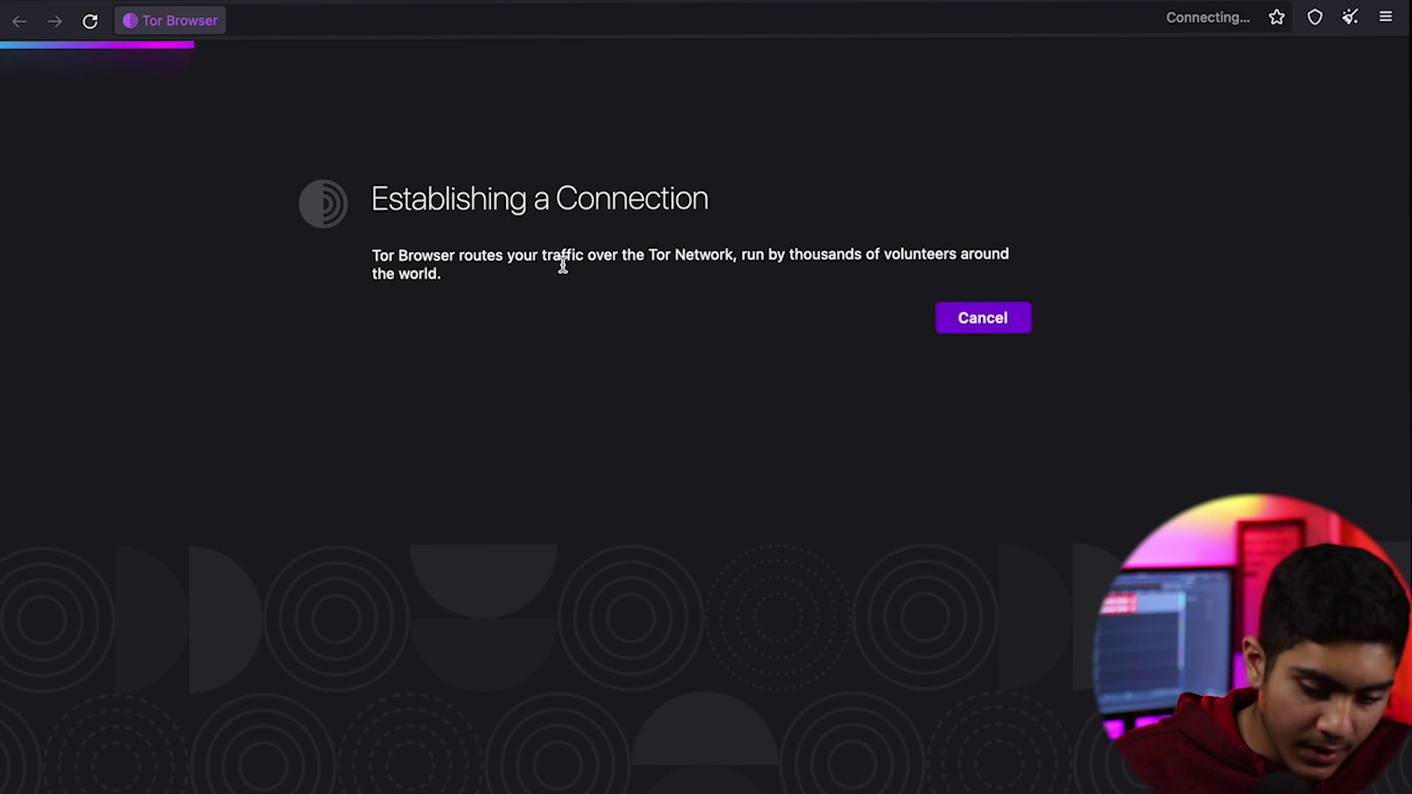
pyautogui.tripleClick(413, 269)
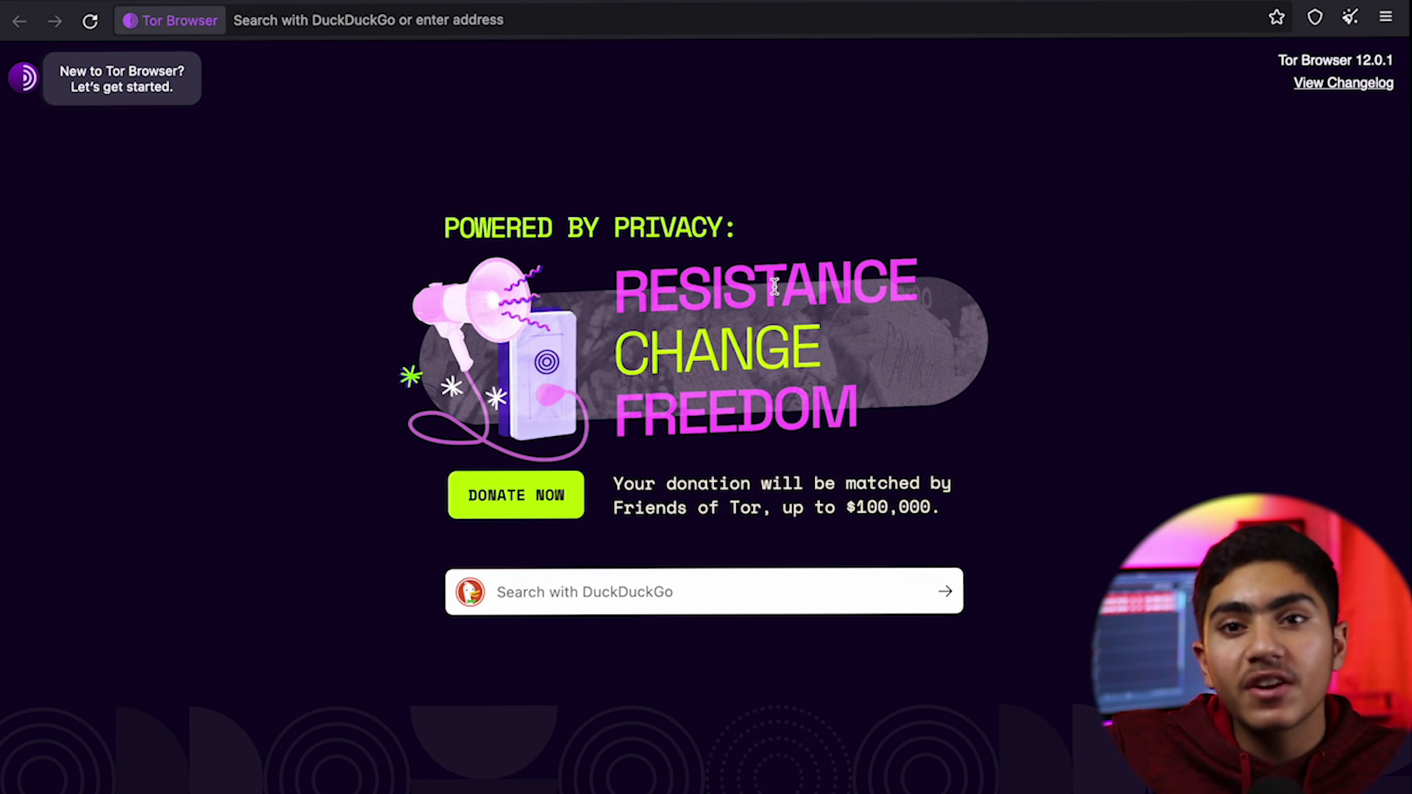
pyautogui.click(451, 30)
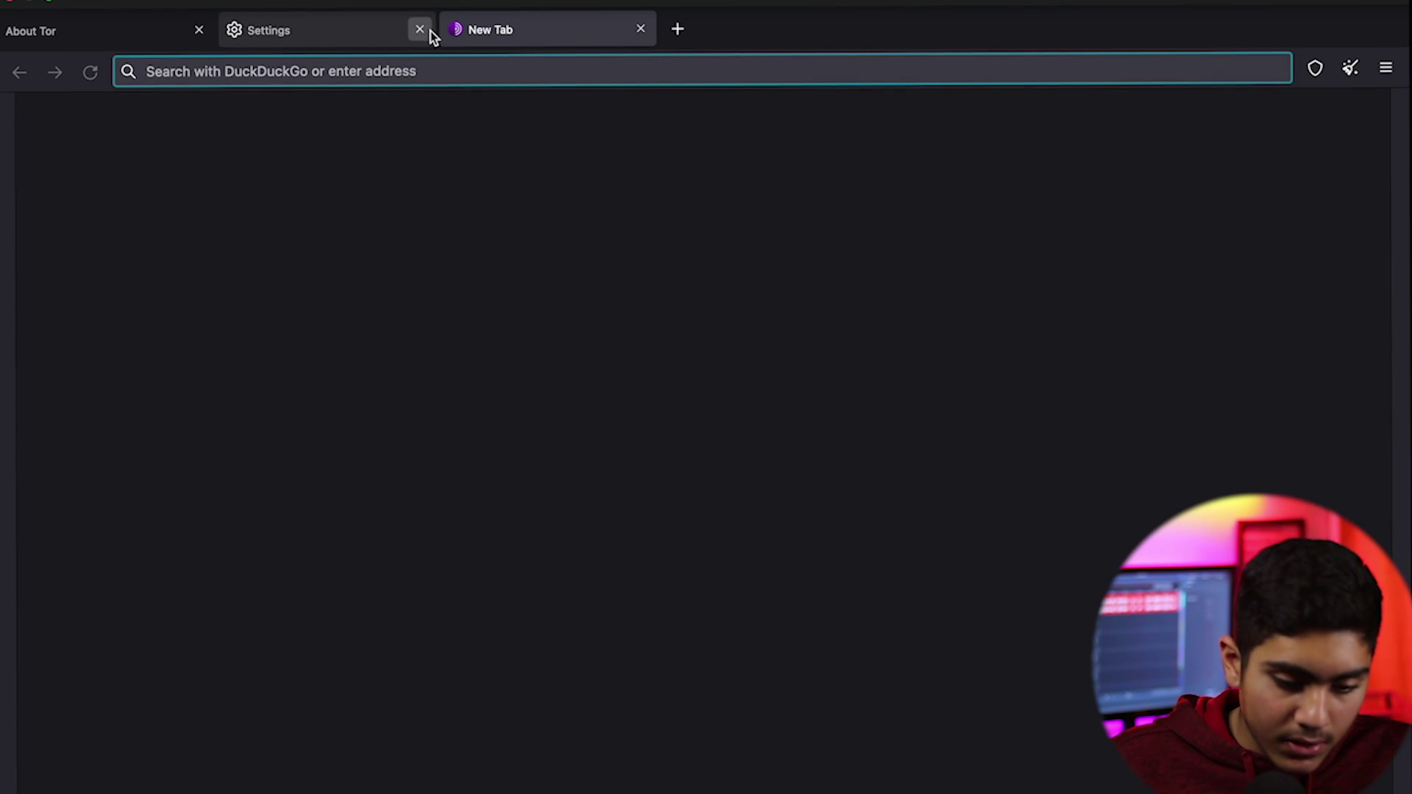
pyautogui.click(421, 30)
pyautogui.click(211, 32)
pyautogui.click(199, 30)
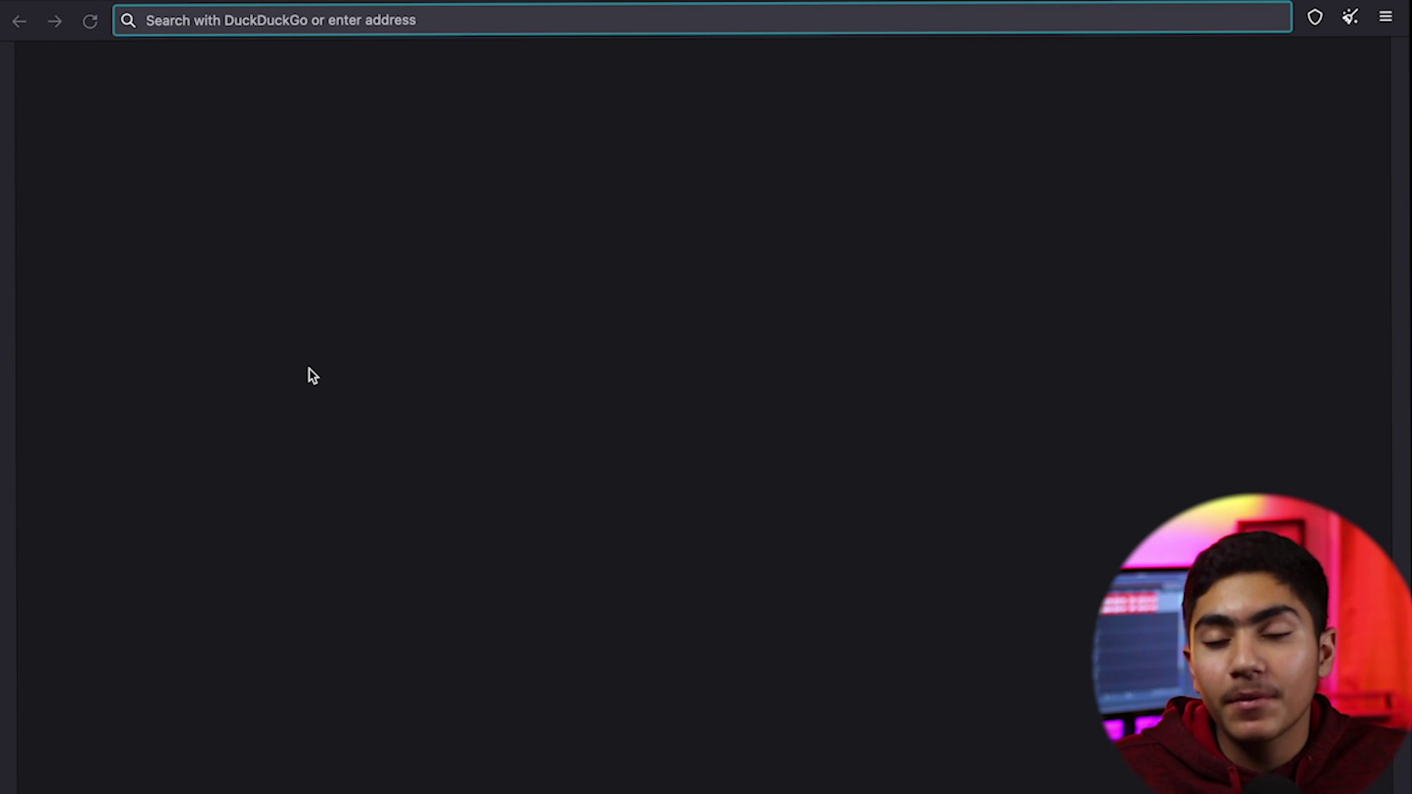
# In a new Chrome tab, search Google for 'my ip' and highlight the displayed public IP.
pyautogui.press('super+Tab')
pyautogui.press('super+Tab')
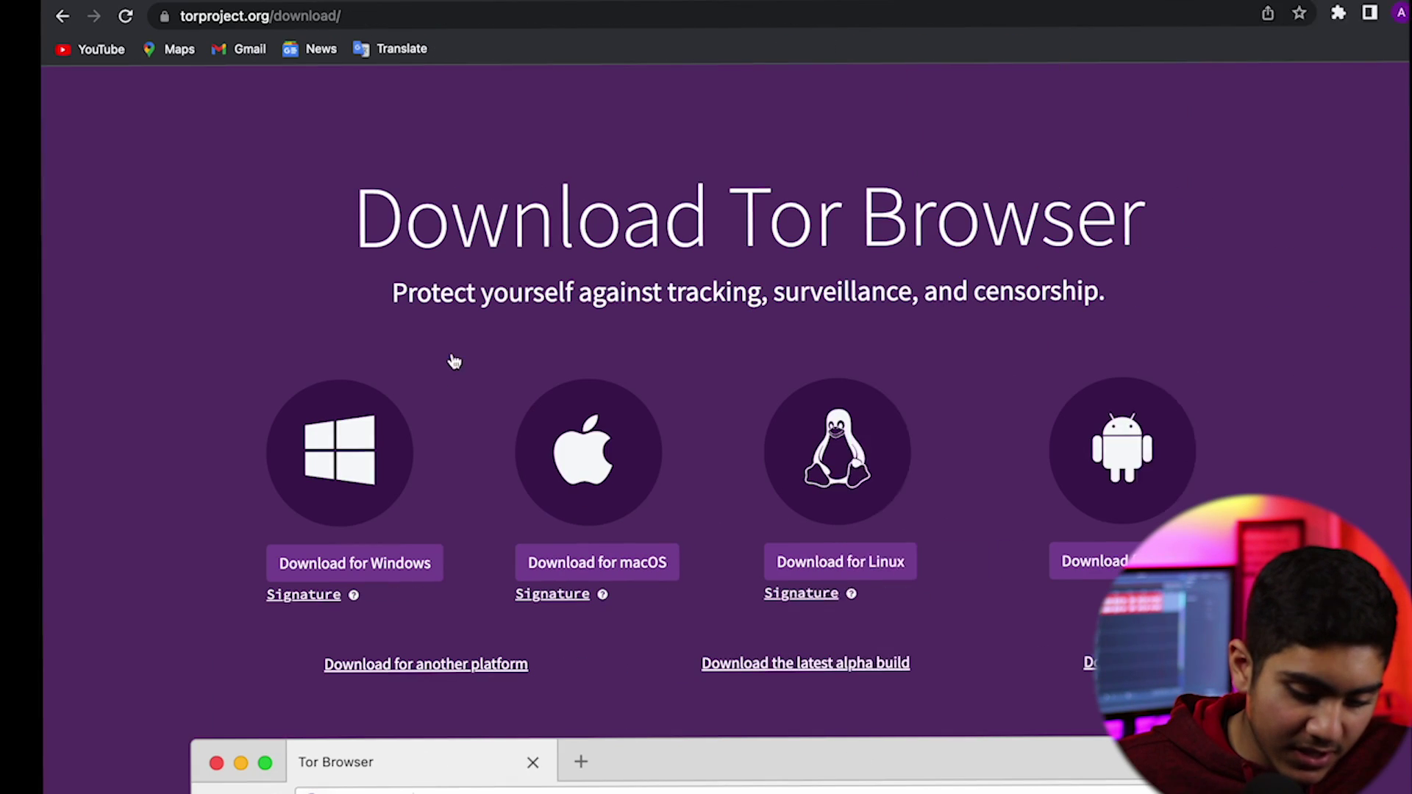
pyautogui.press('super+t')
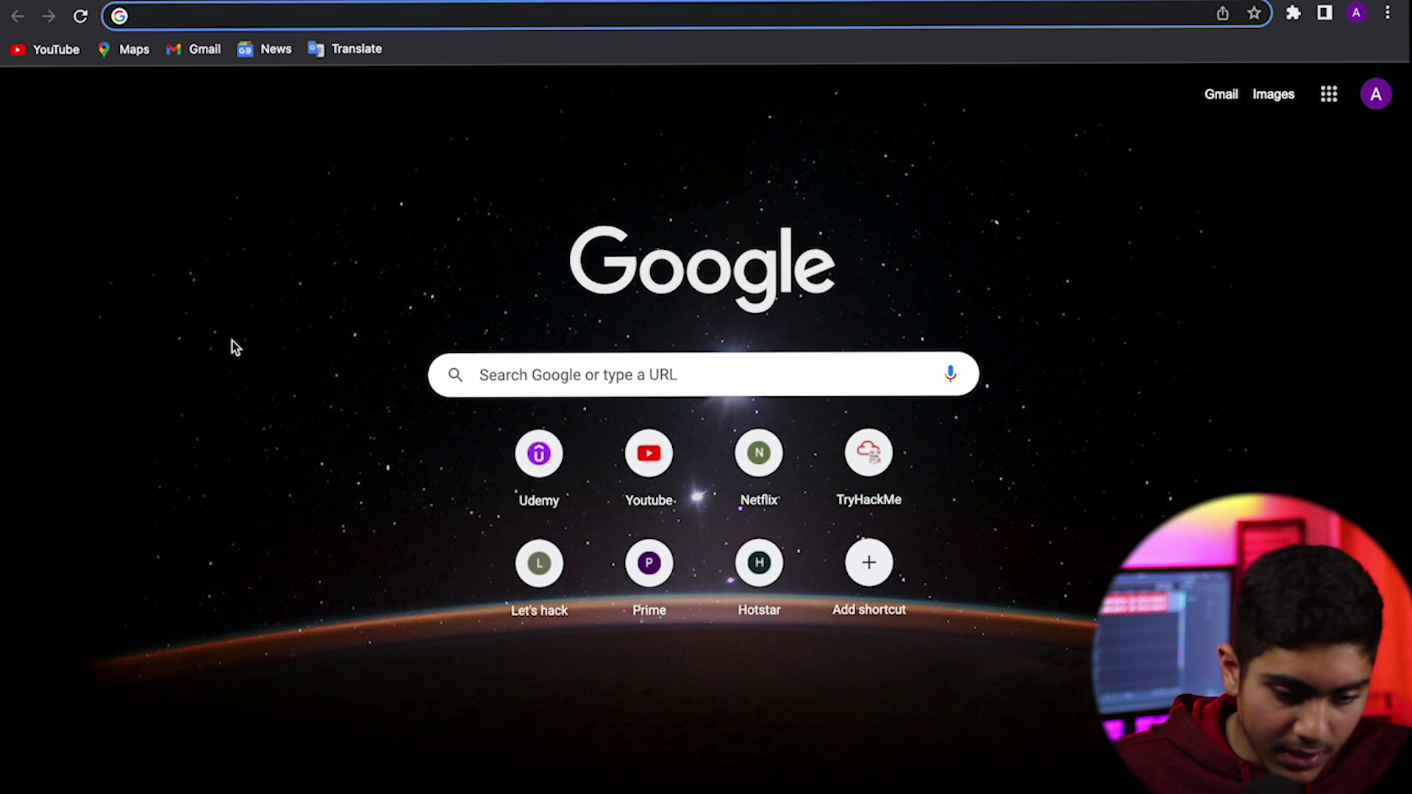
pyautogui.write('my ip')
pyautogui.press('Return')
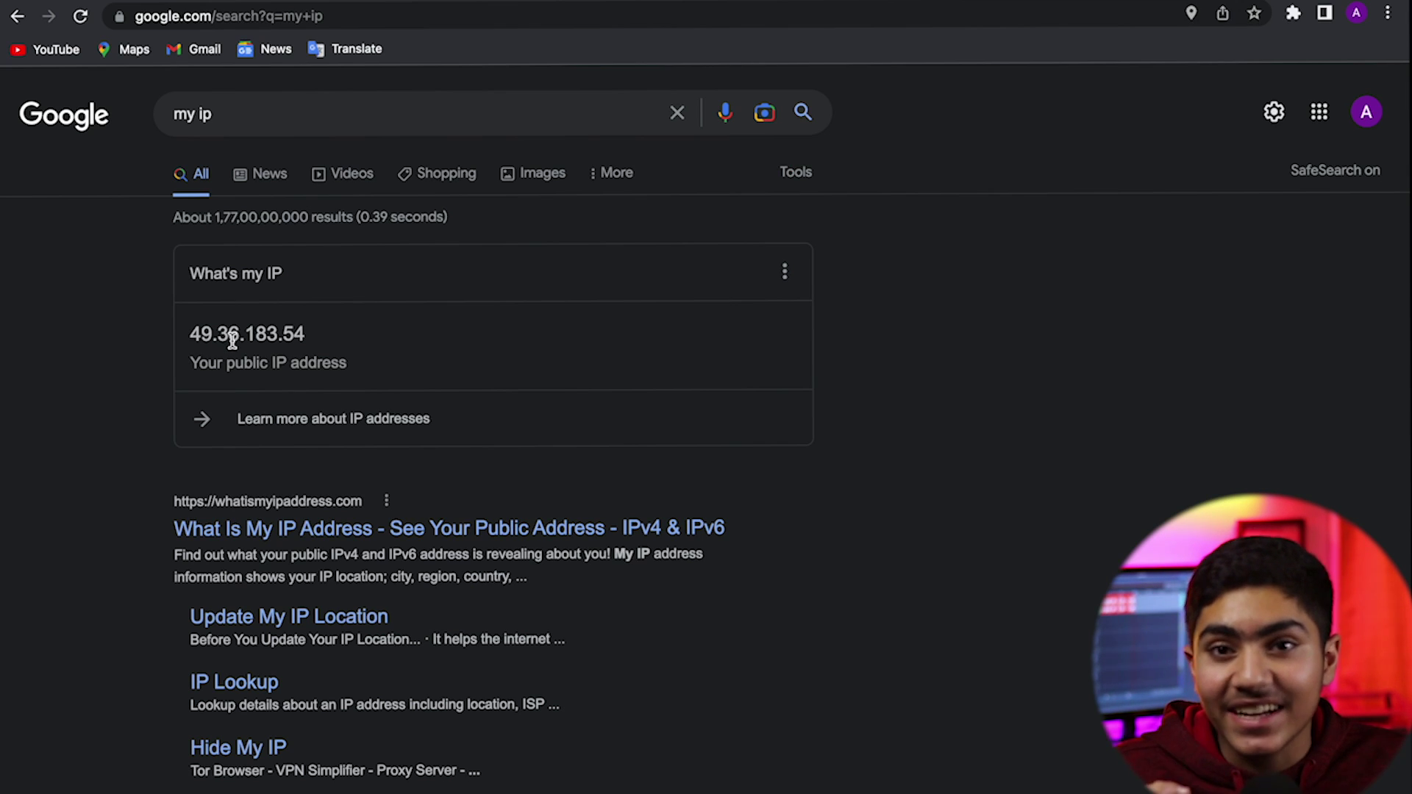
pyautogui.moveTo(192, 334); pyautogui.dragTo(412, 335)
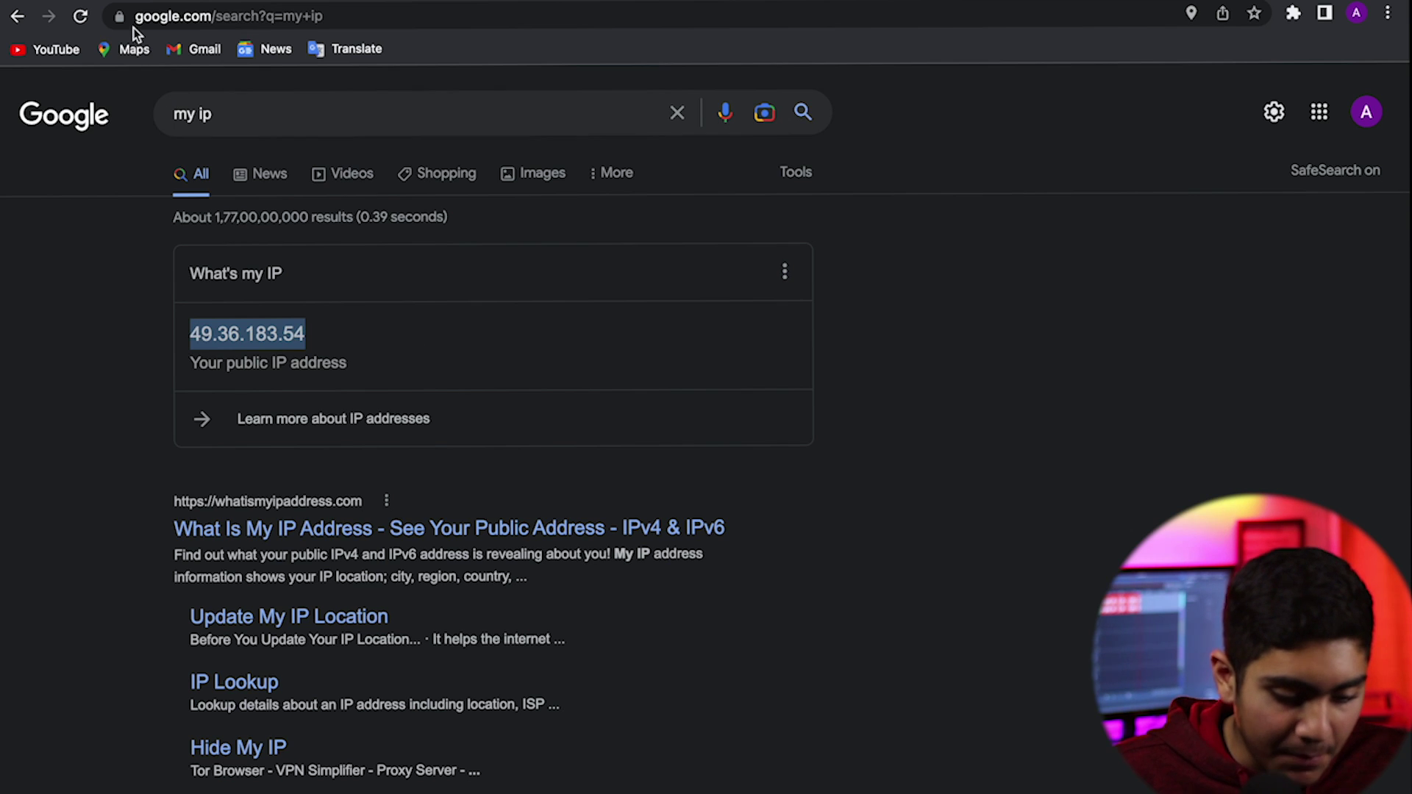
# Run the 'my ip' Google search again in another new tab.
pyautogui.hotkey('ctrl', 't')
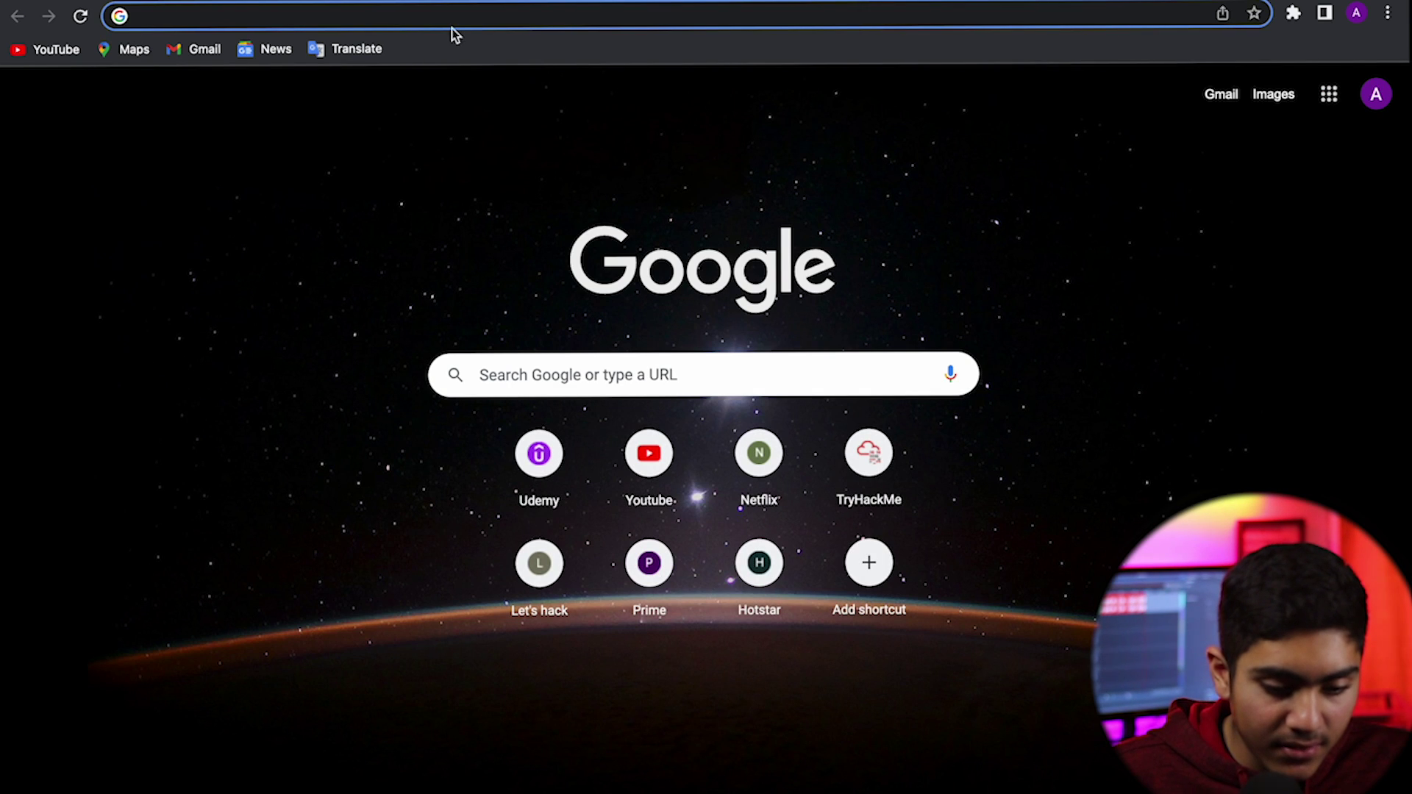
pyautogui.write('my ip')
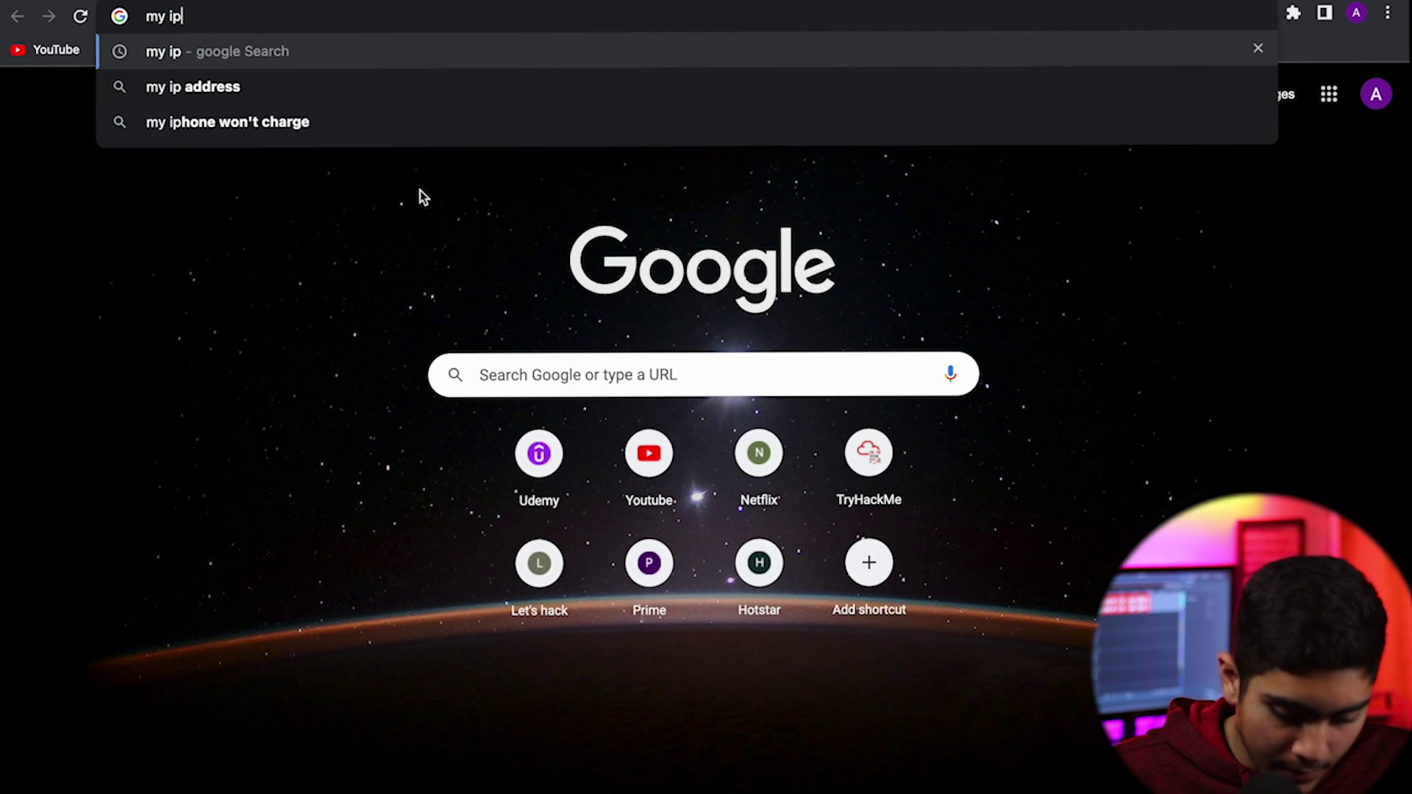
pyautogui.press('Return')
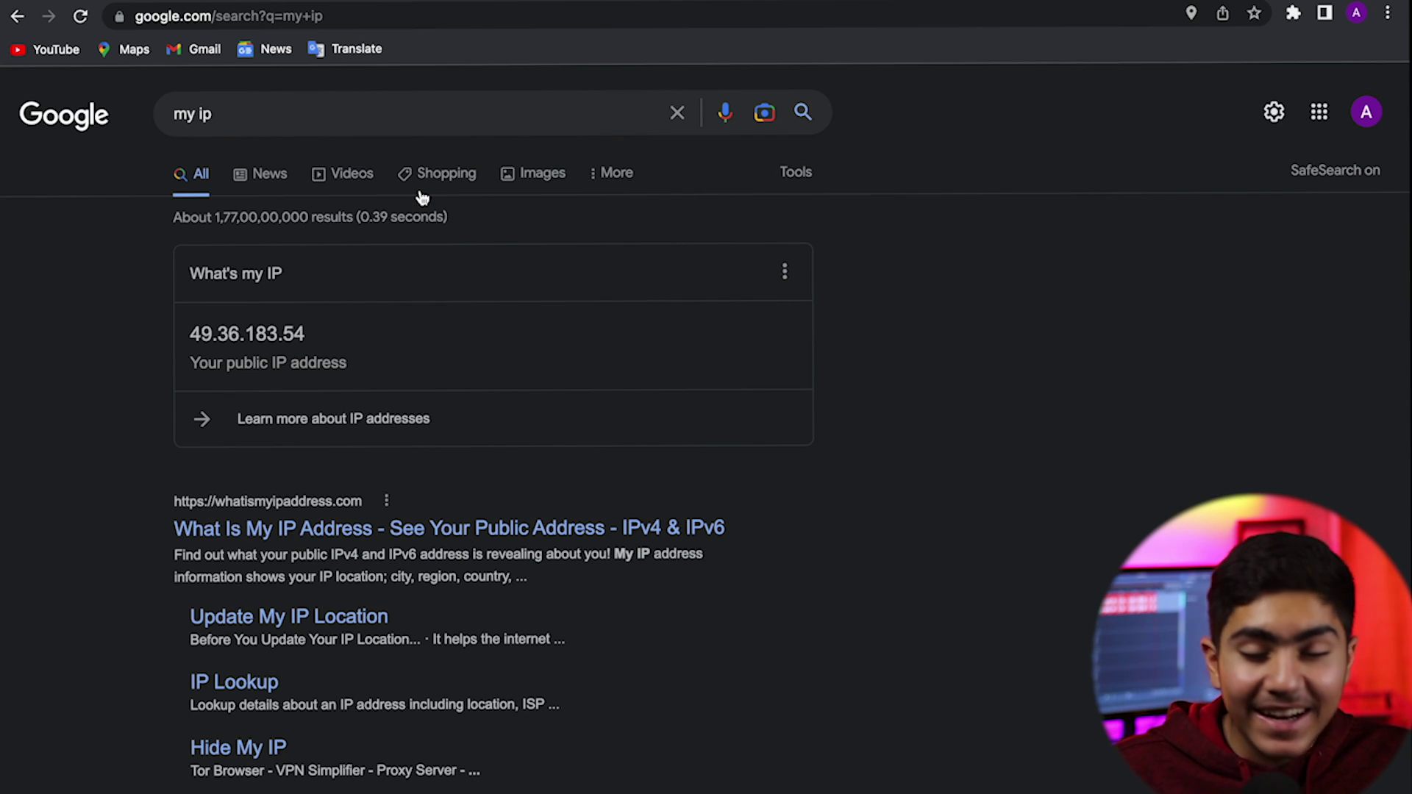
# Search 'my ip' on DuckDuckGo from Tor Browser's address bar.
pyautogui.hotkey('ctrl', 'Left')
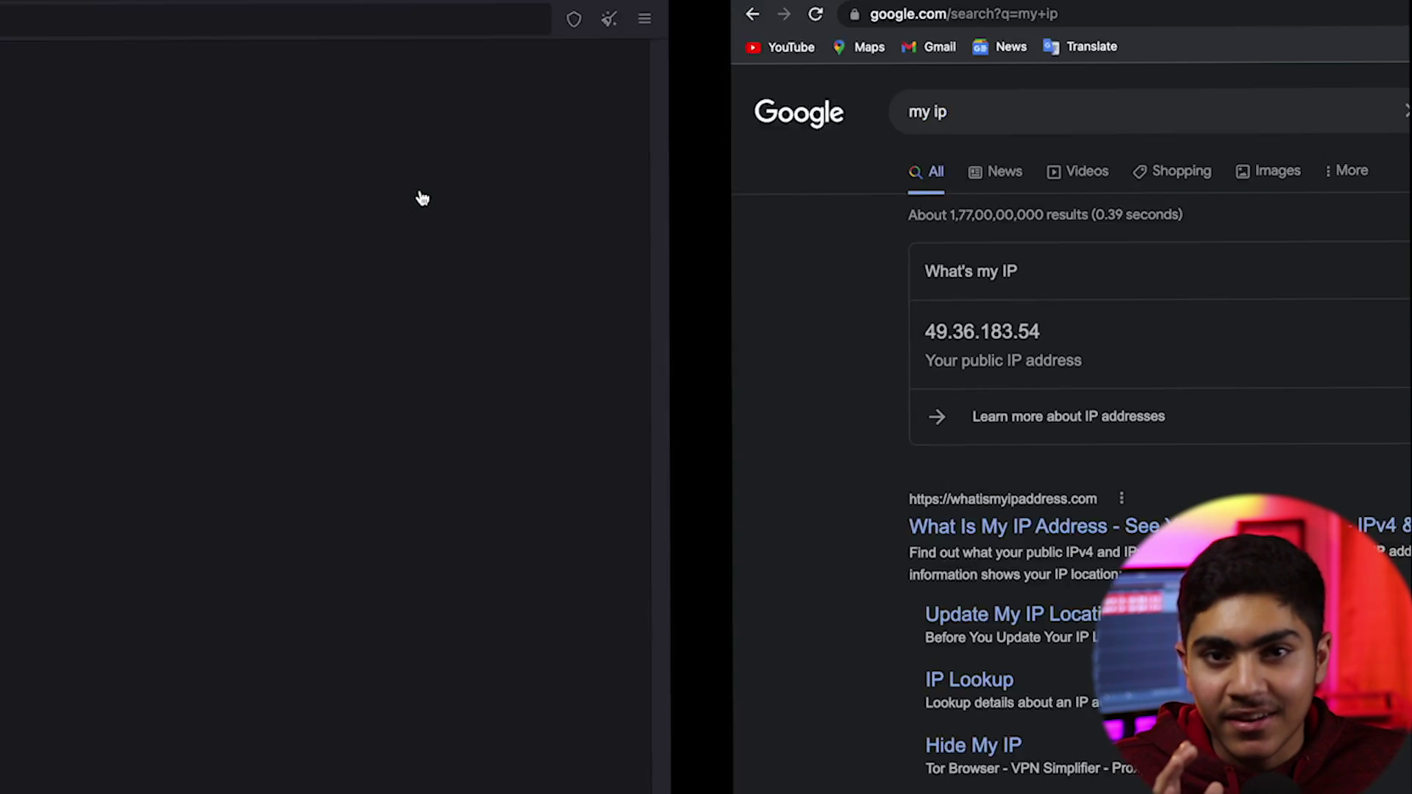
pyautogui.write('my ip')
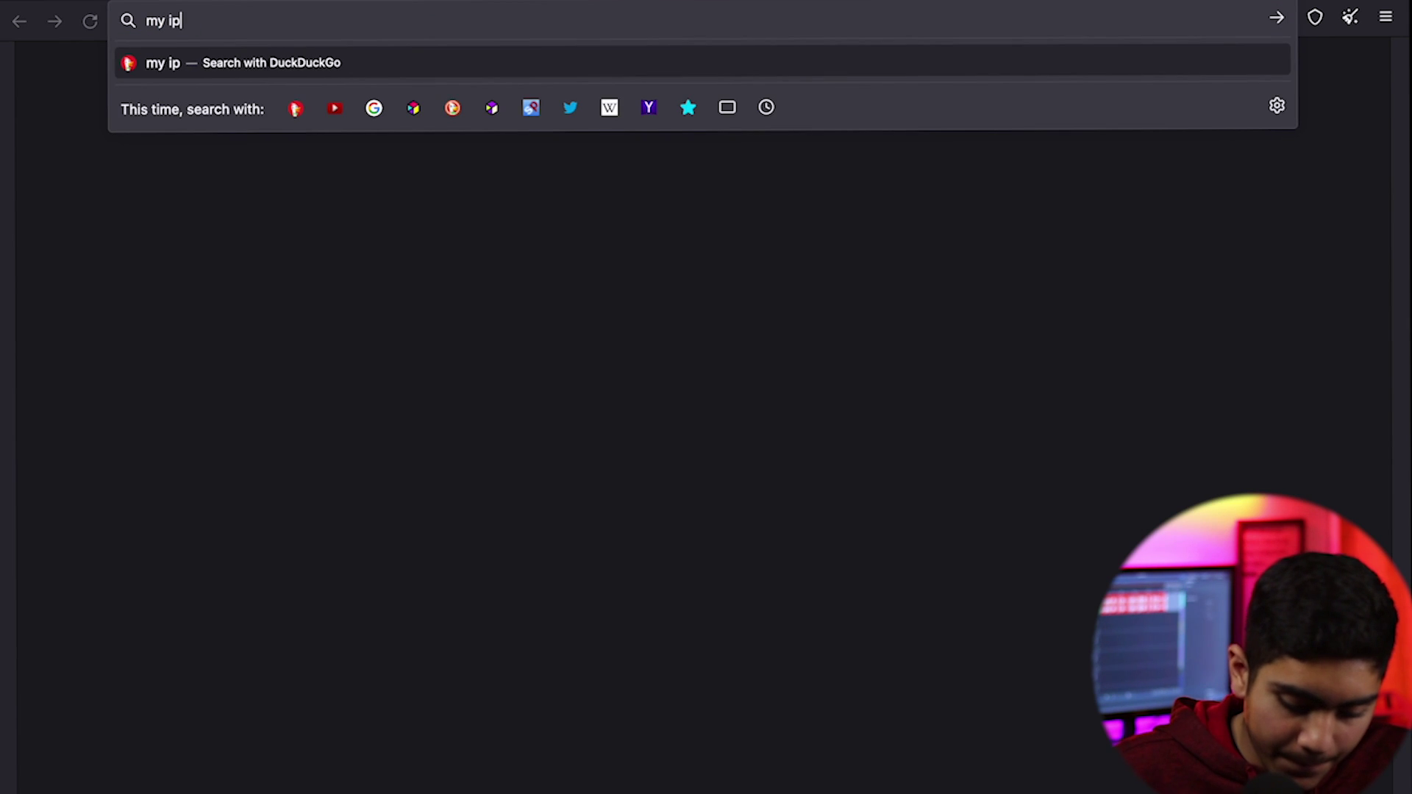
pyautogui.press('Return')
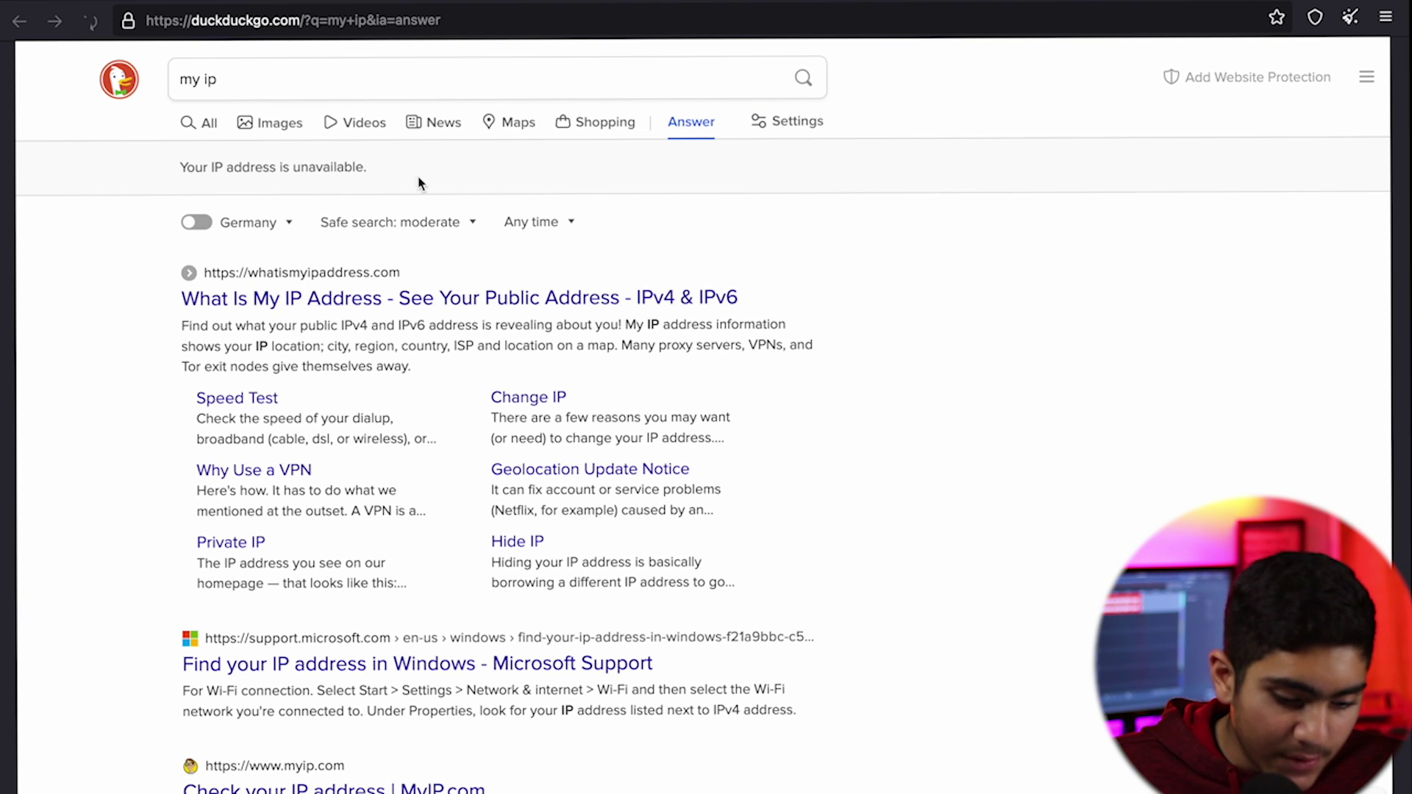
pyautogui.moveTo(378, 167); pyautogui.dragTo(163, 168)
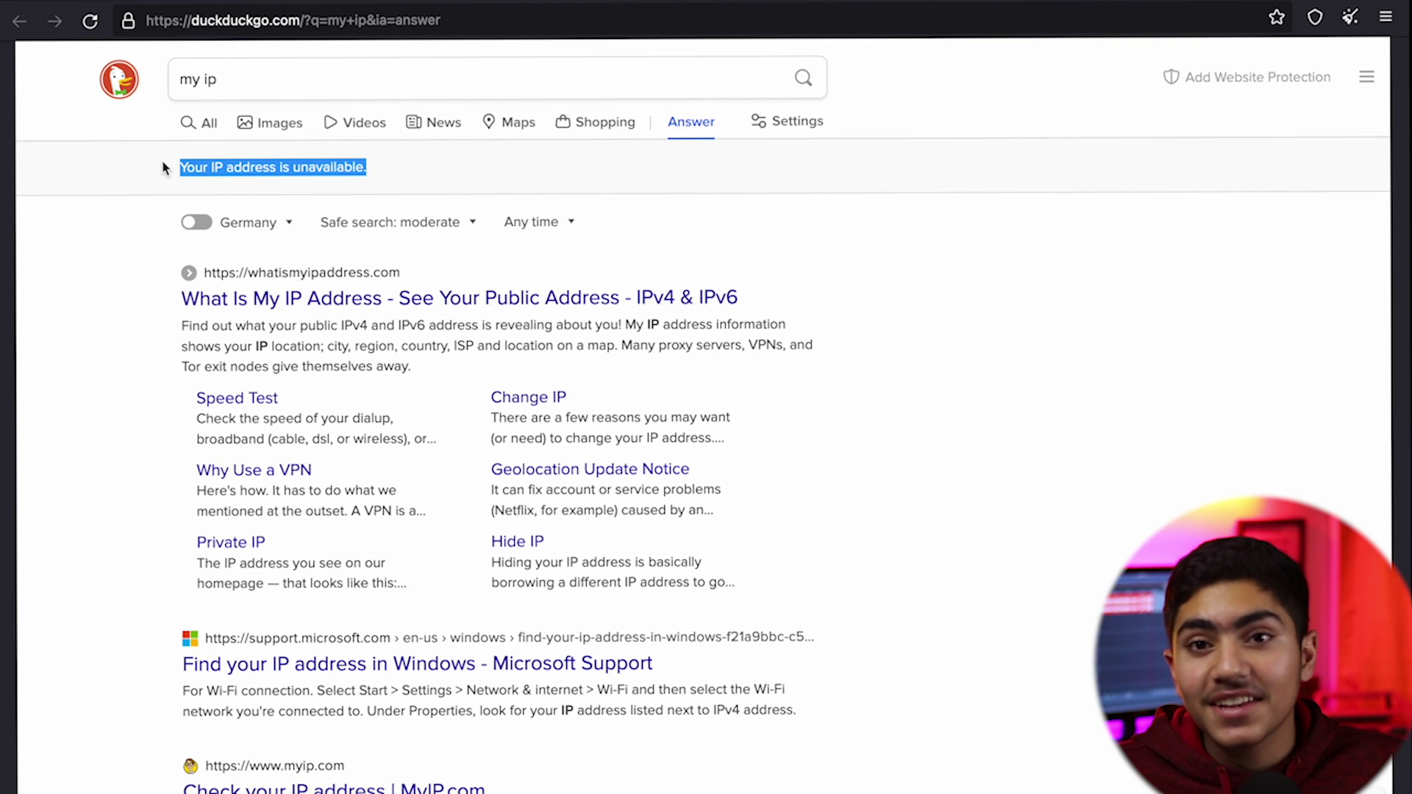
pyautogui.click(1393, 17)
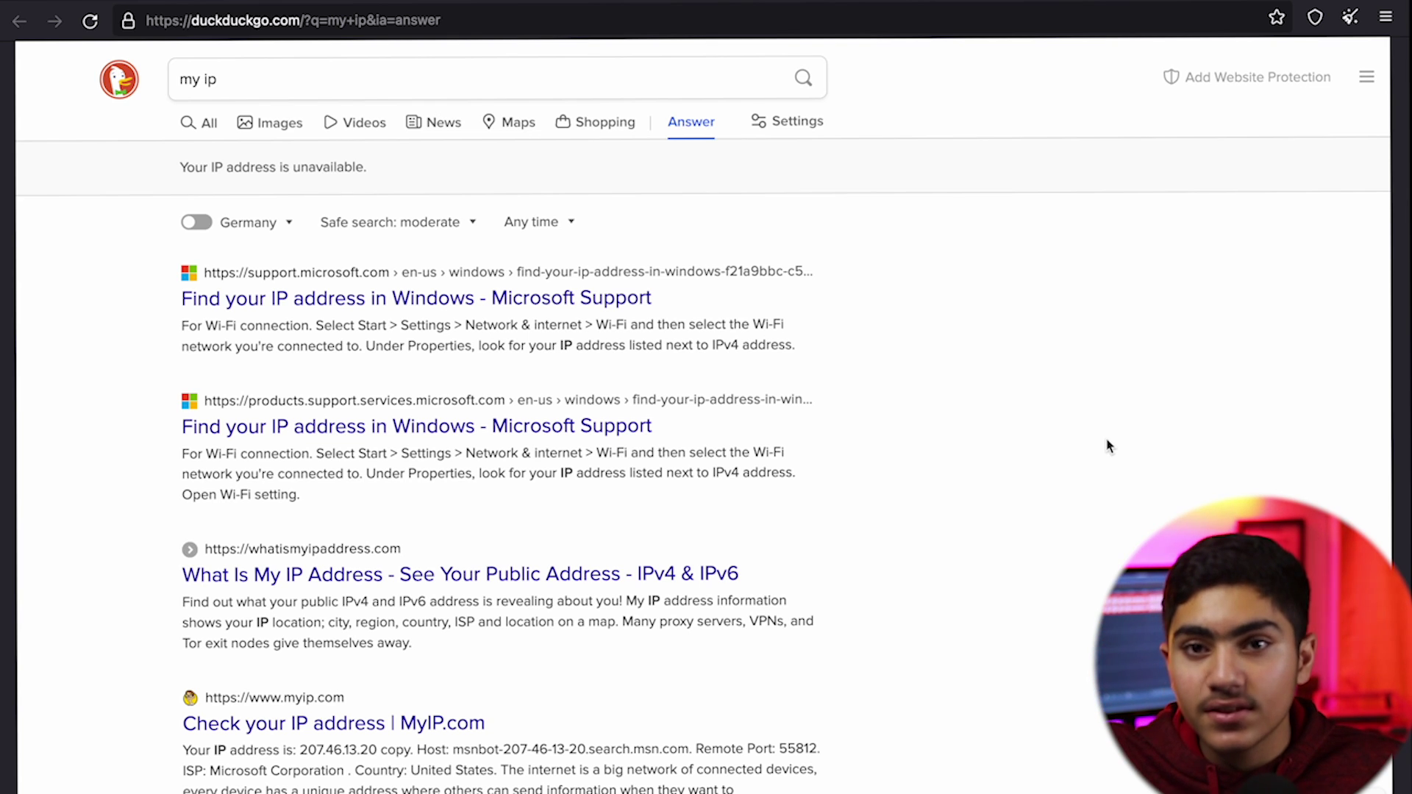
# Choose New Tor circuit for this site, then New identity, from Tor Browser's main menu.
pyautogui.click(1385, 16)
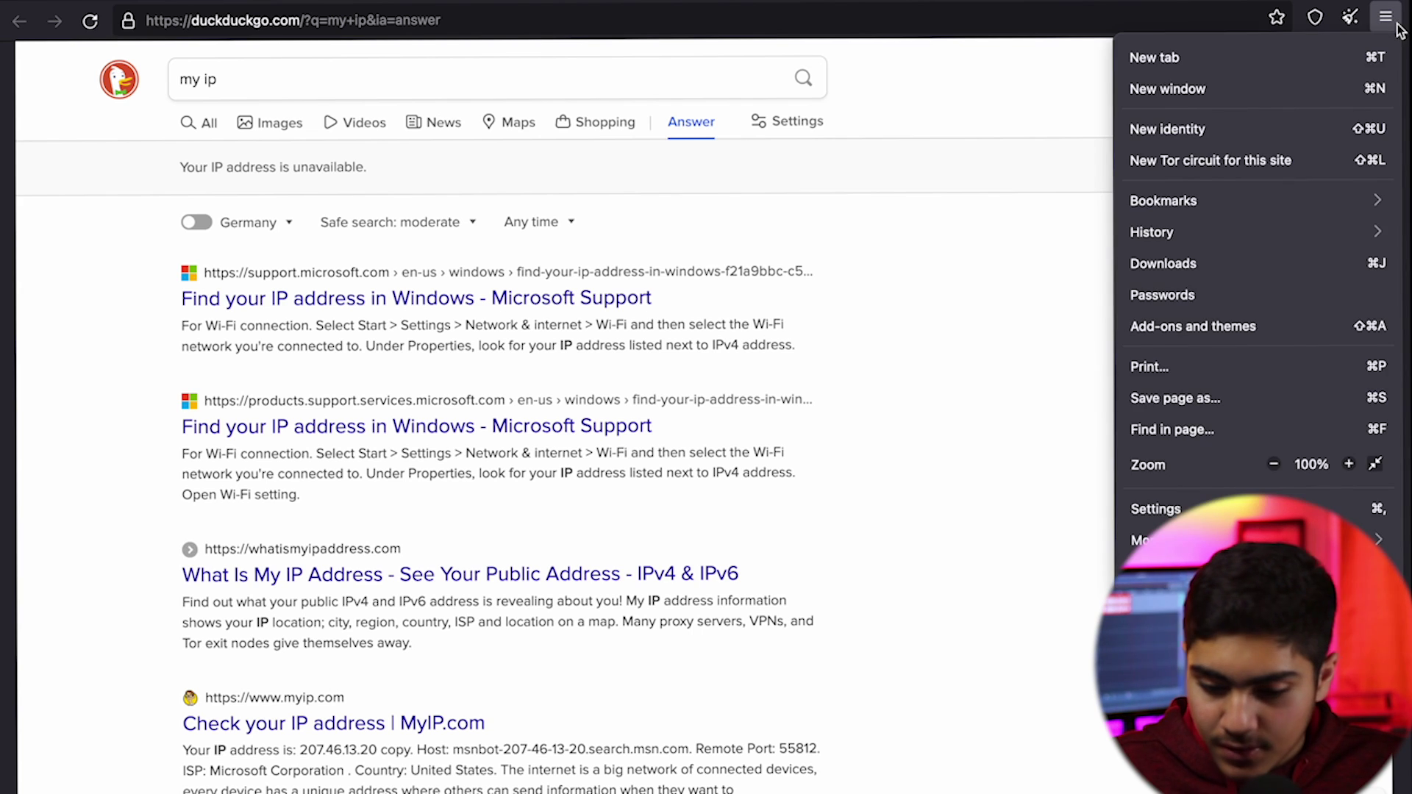
pyautogui.click(1254, 159)
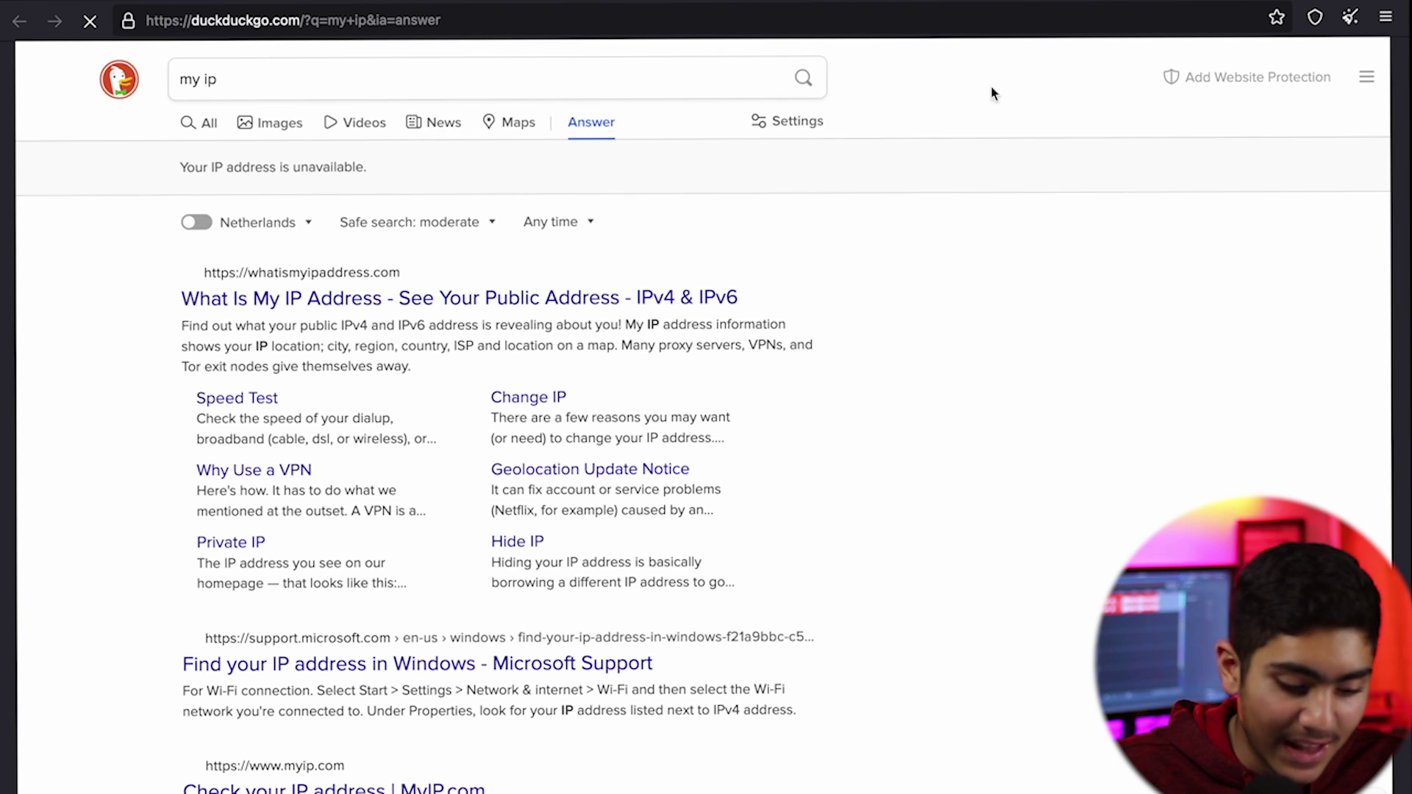
pyautogui.click(1385, 16)
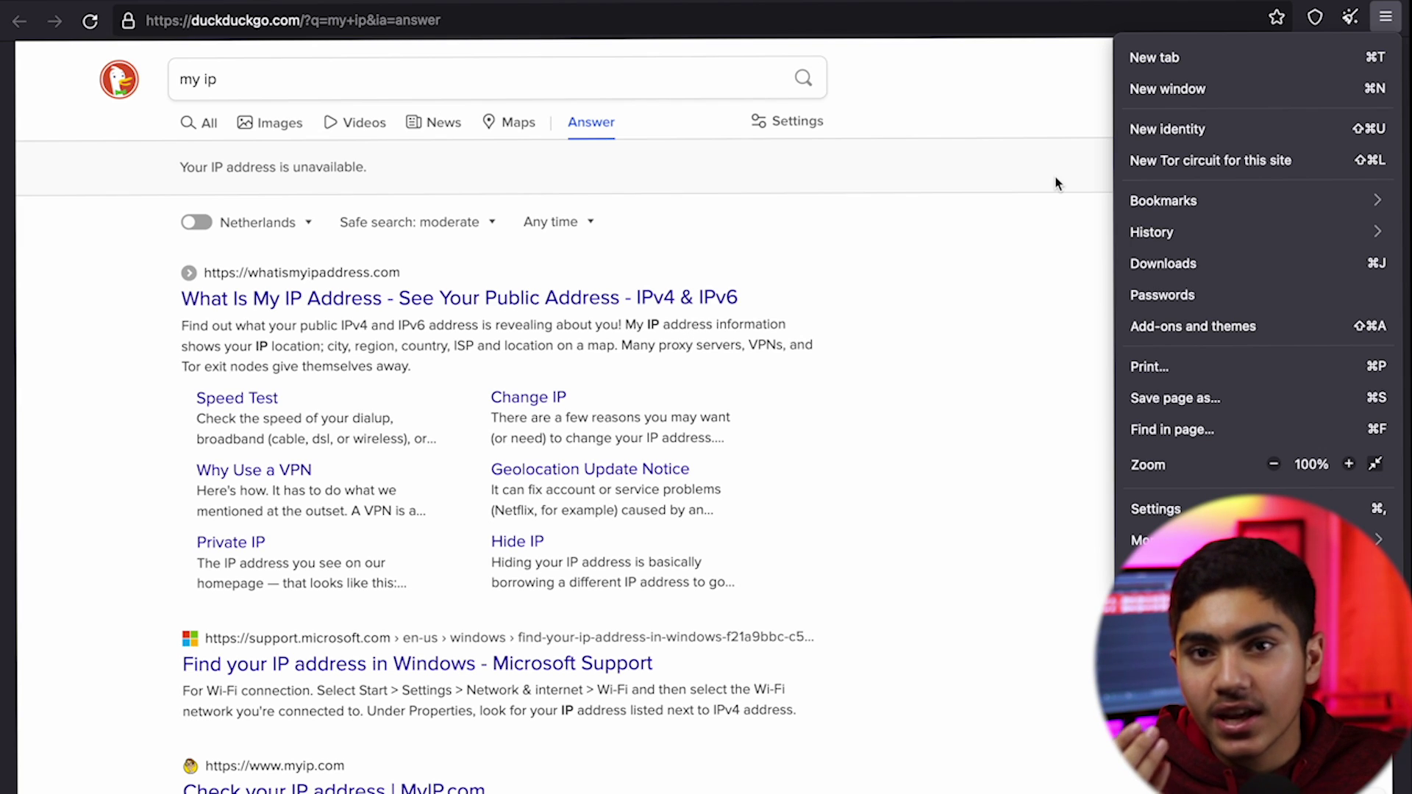
pyautogui.click(1272, 129)
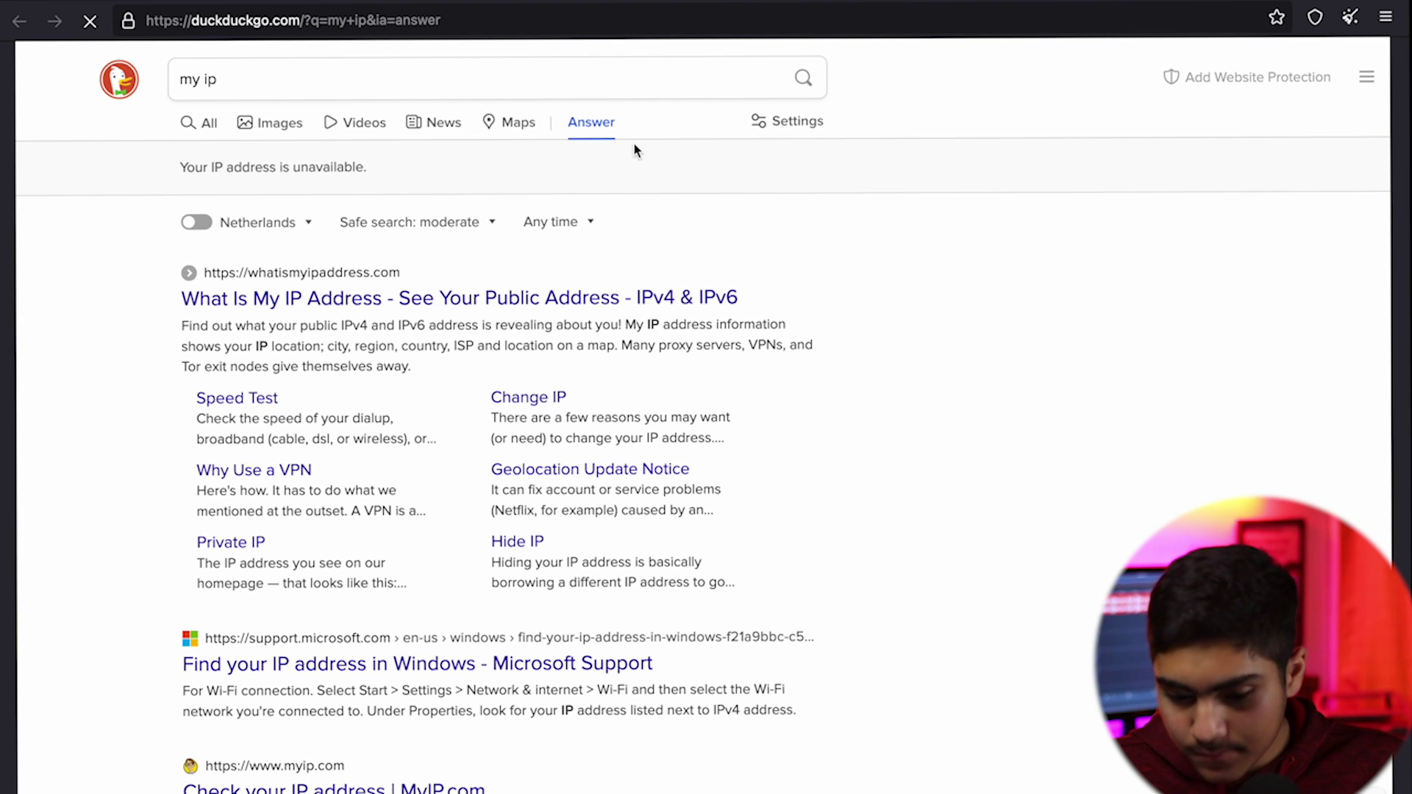
# Scroll through DuckDuckGo's region dropdown and select Spain (ca).
pyautogui.click(273, 219)
pyautogui.scroll(-8, 255, 496)
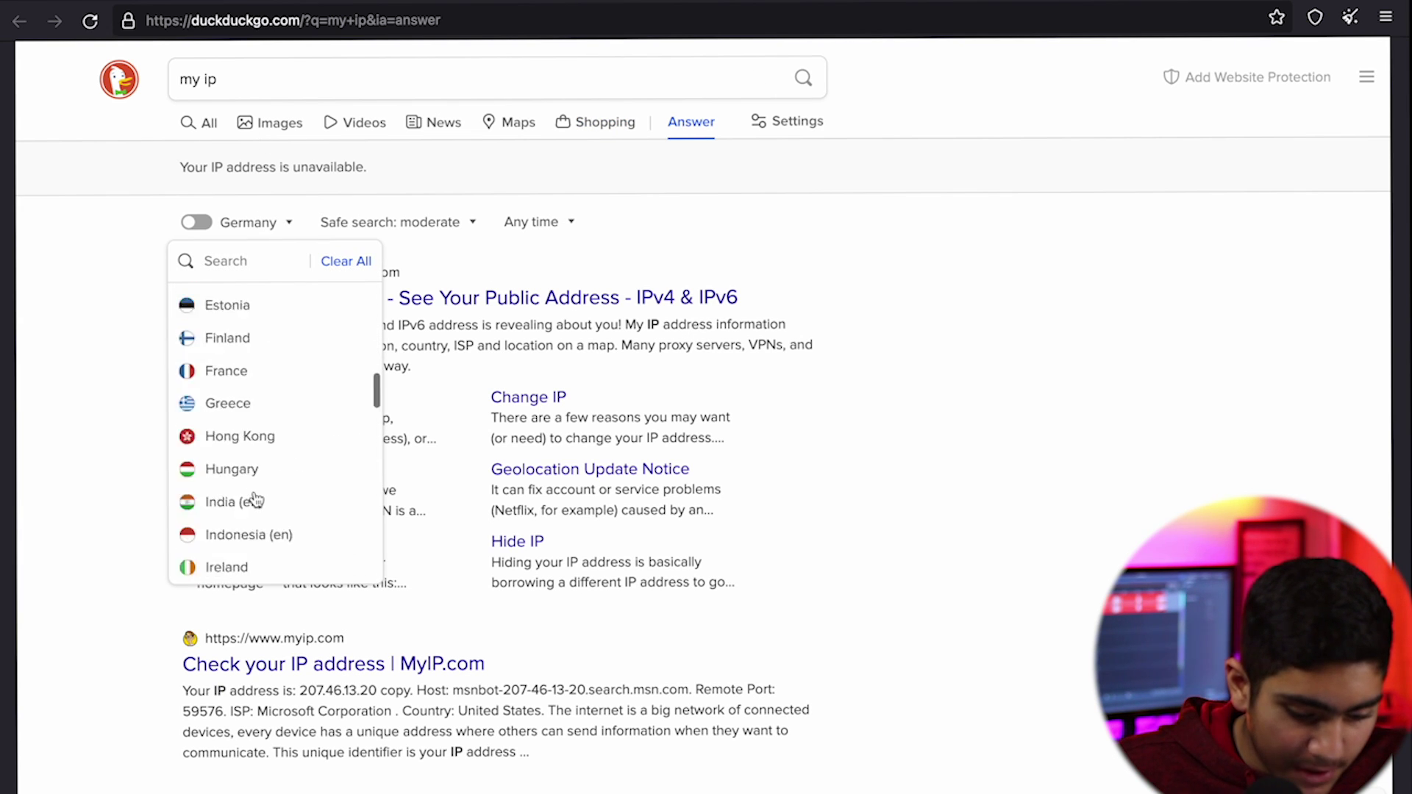
pyautogui.scroll(-10, 252, 471)
pyautogui.scroll(10, 245, 489)
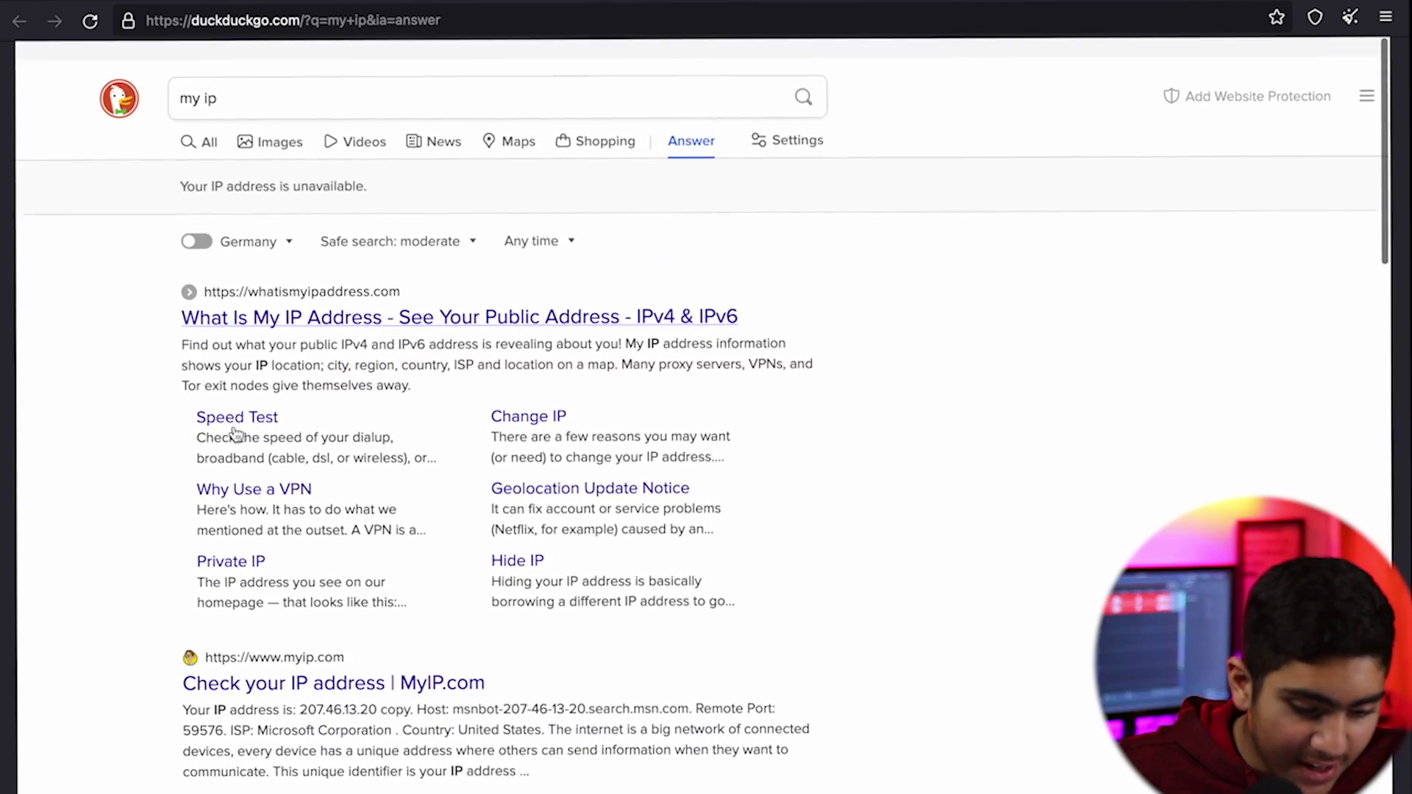
pyautogui.click(261, 224)
pyautogui.scroll(-5, 257, 405)
pyautogui.scroll(5, 257, 408)
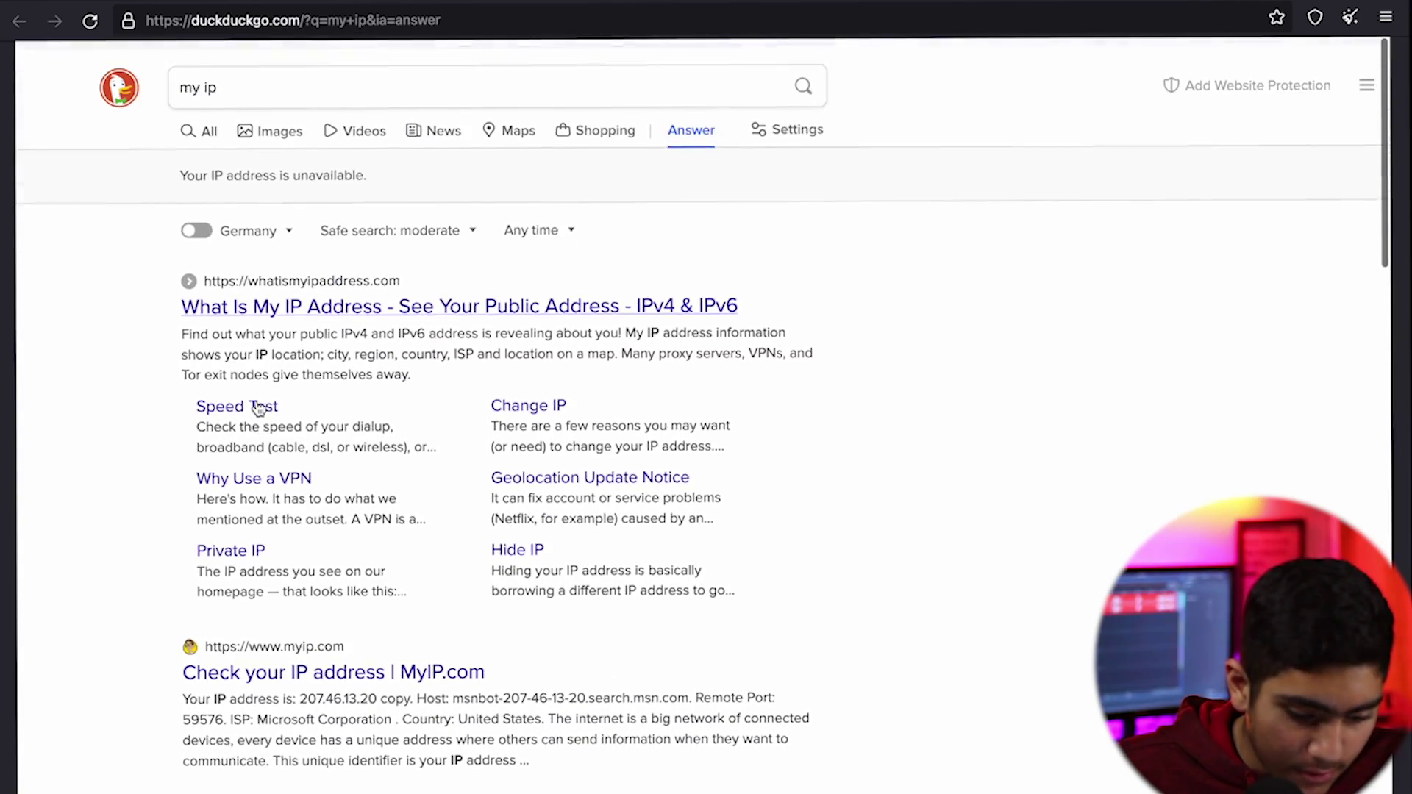
pyautogui.scroll(-1, 264, 316)
pyautogui.click(273, 222)
pyautogui.scroll(1, 252, 466)
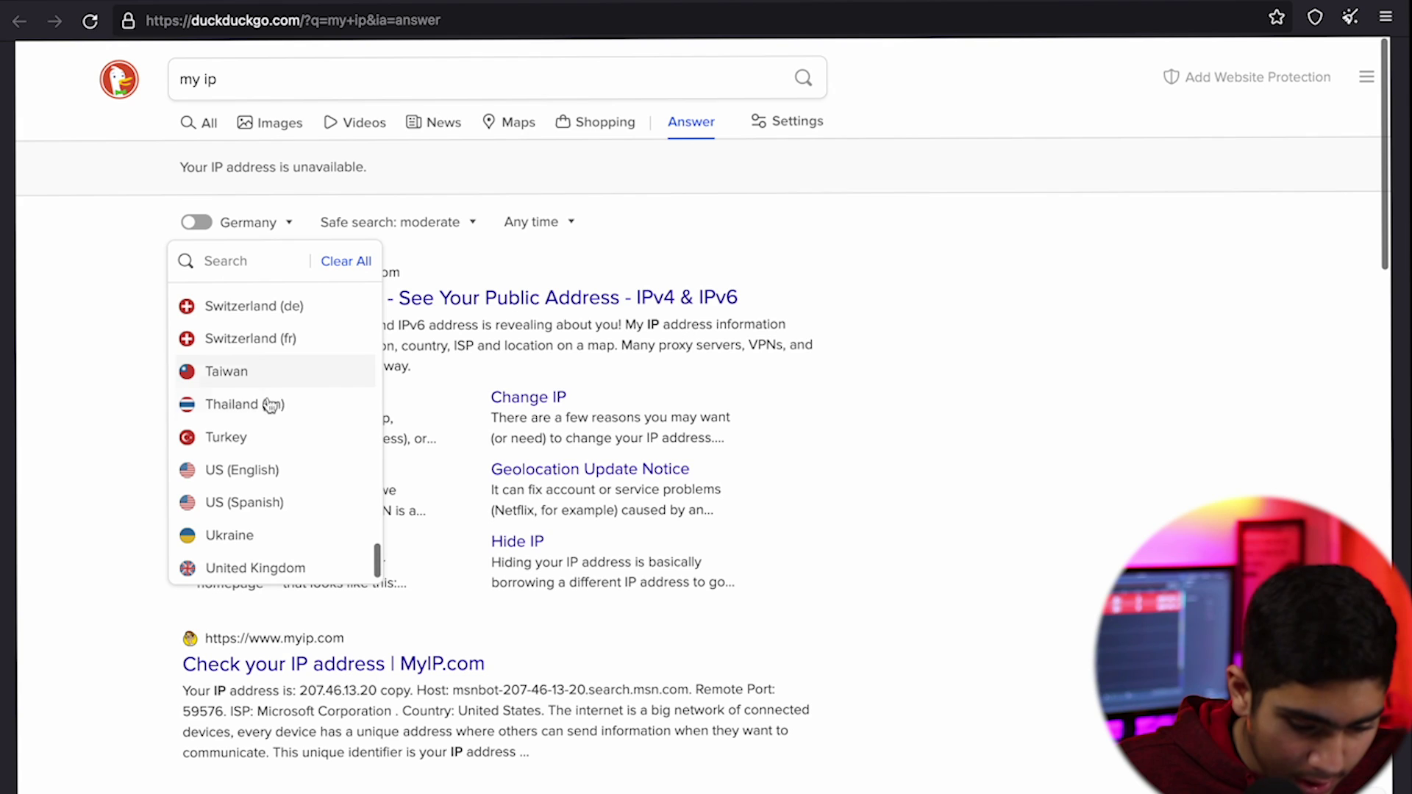
pyautogui.scroll(-3, 253, 421)
pyautogui.scroll(3, 252, 412)
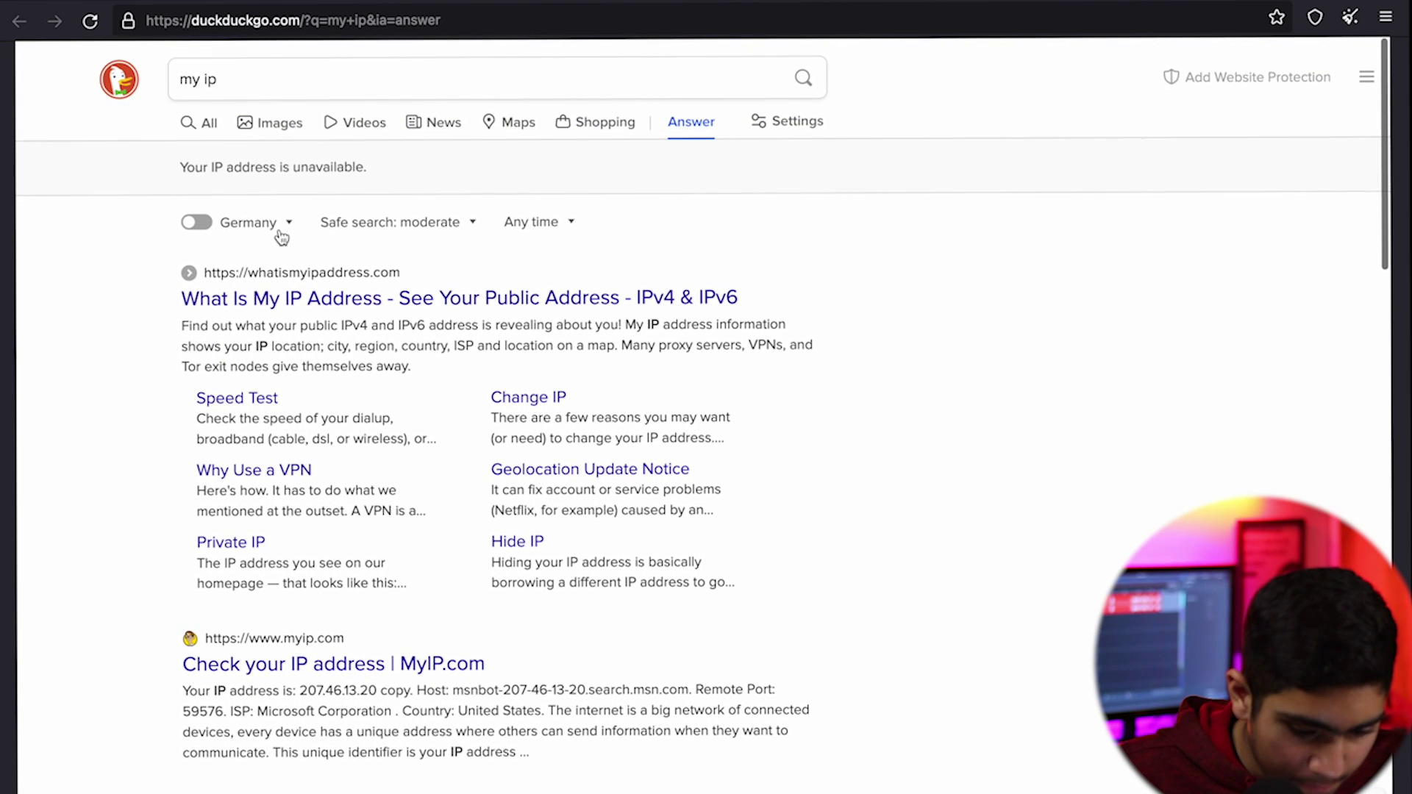
pyautogui.click(280, 227)
pyautogui.scroll(-1, 268, 390)
pyautogui.scroll(-3, 235, 346)
pyautogui.scroll(3, 278, 295)
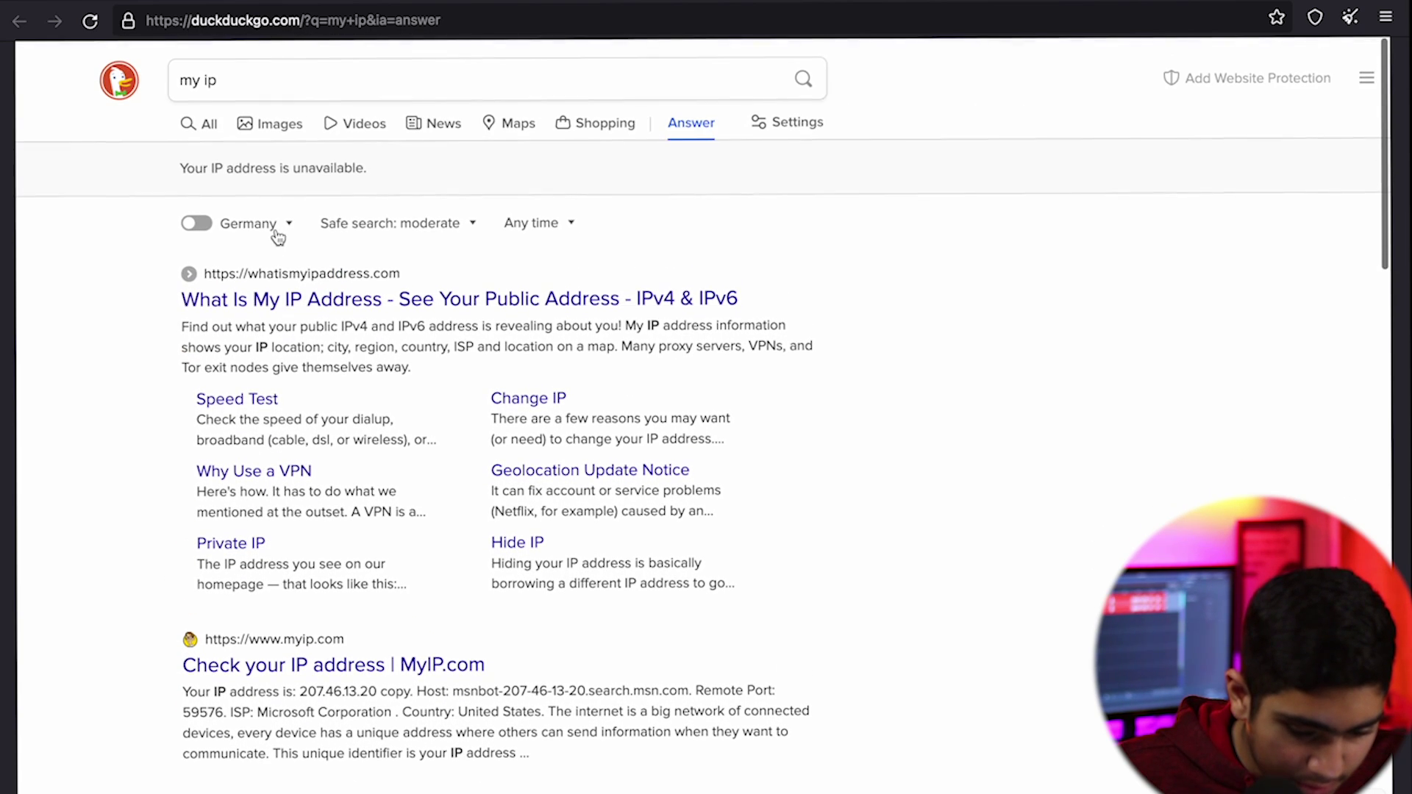
pyautogui.click(278, 228)
pyautogui.scroll(-1, 267, 390)
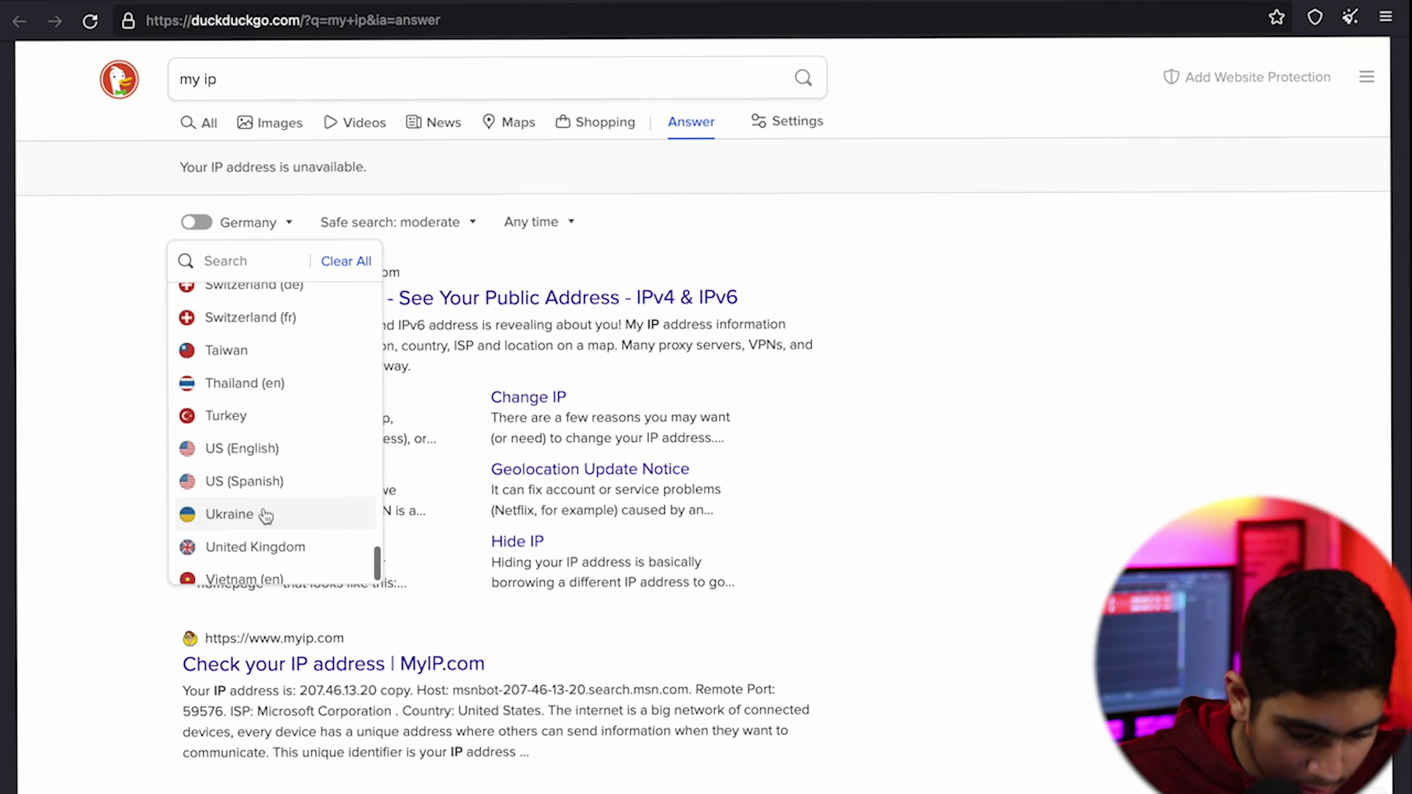
pyautogui.scroll(3, 264, 537)
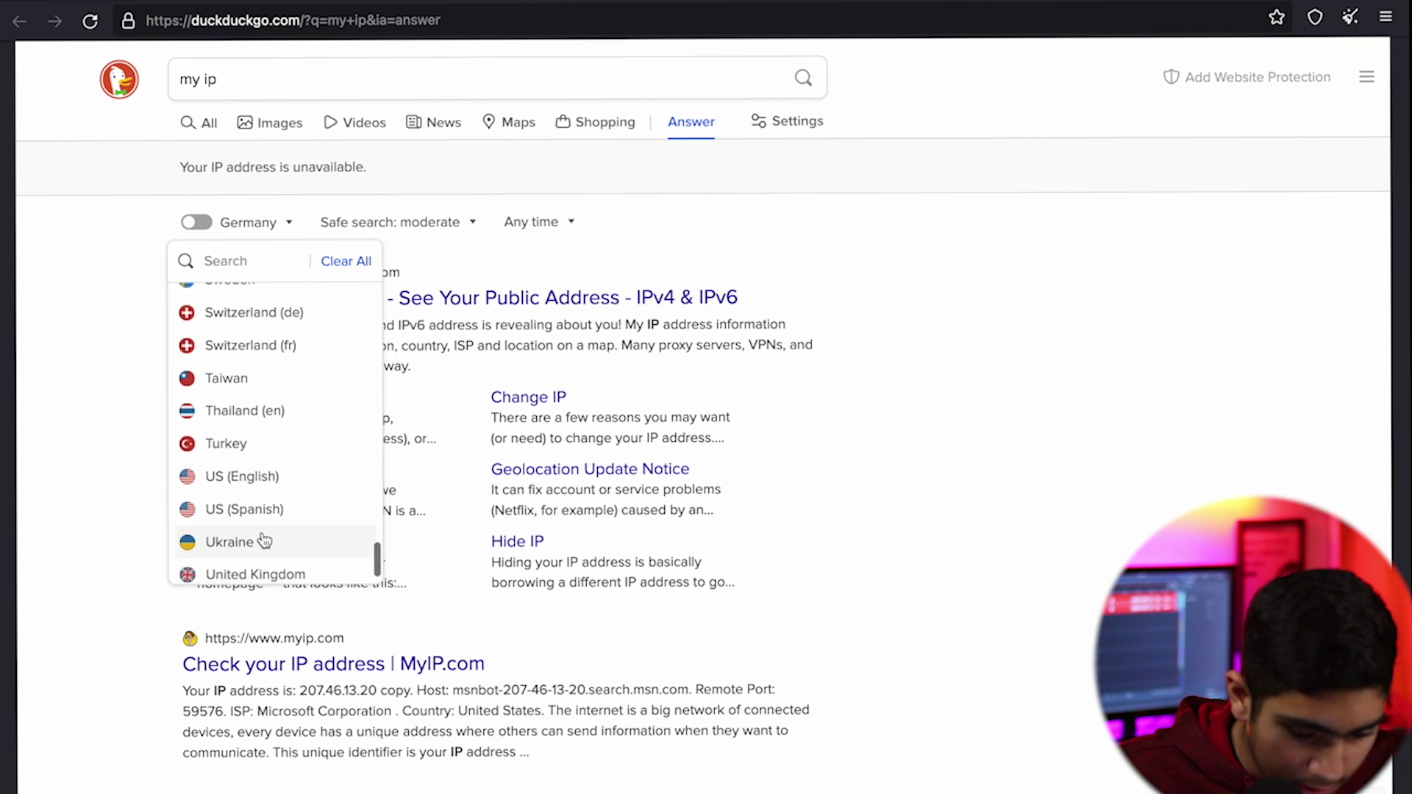
pyautogui.scroll(7, 264, 541)
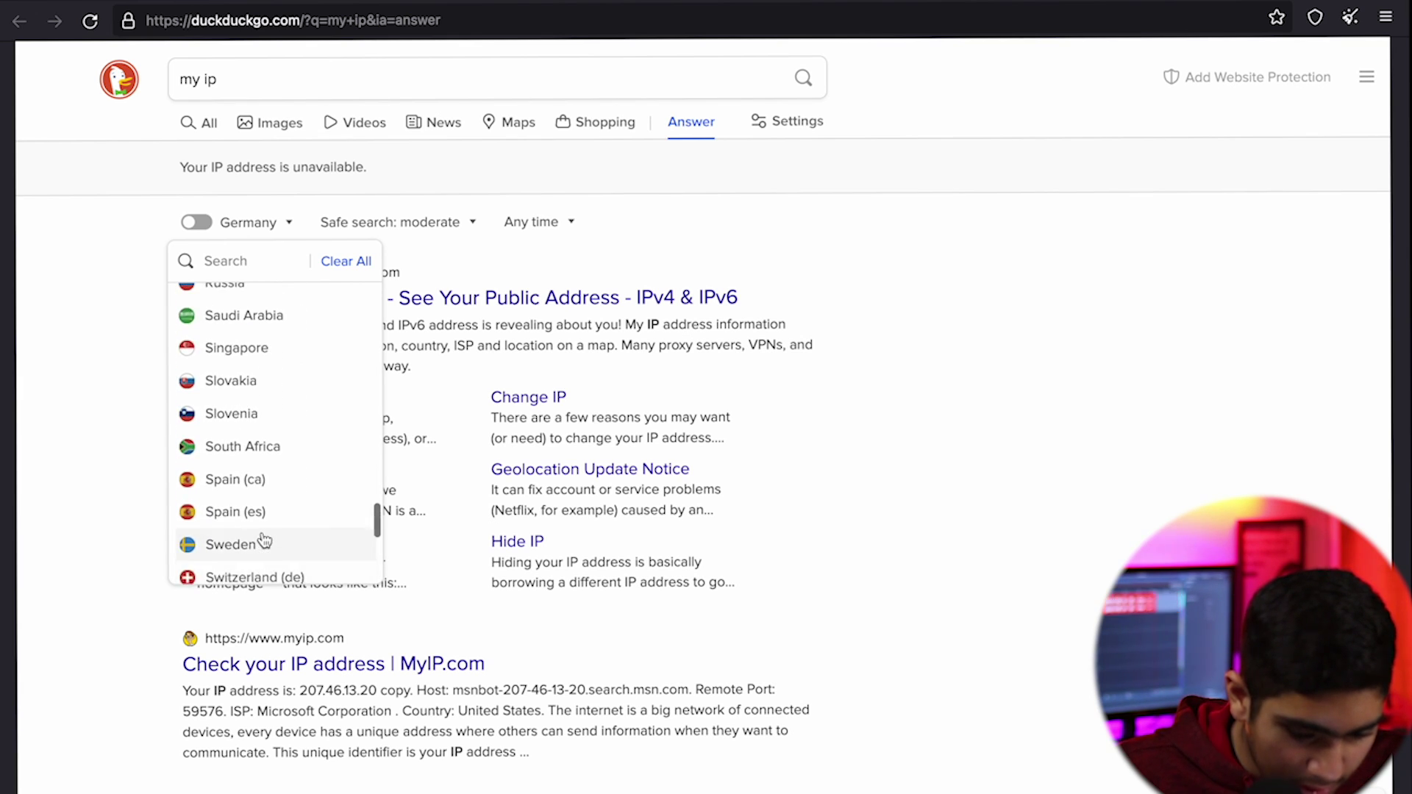
pyautogui.click(283, 542)
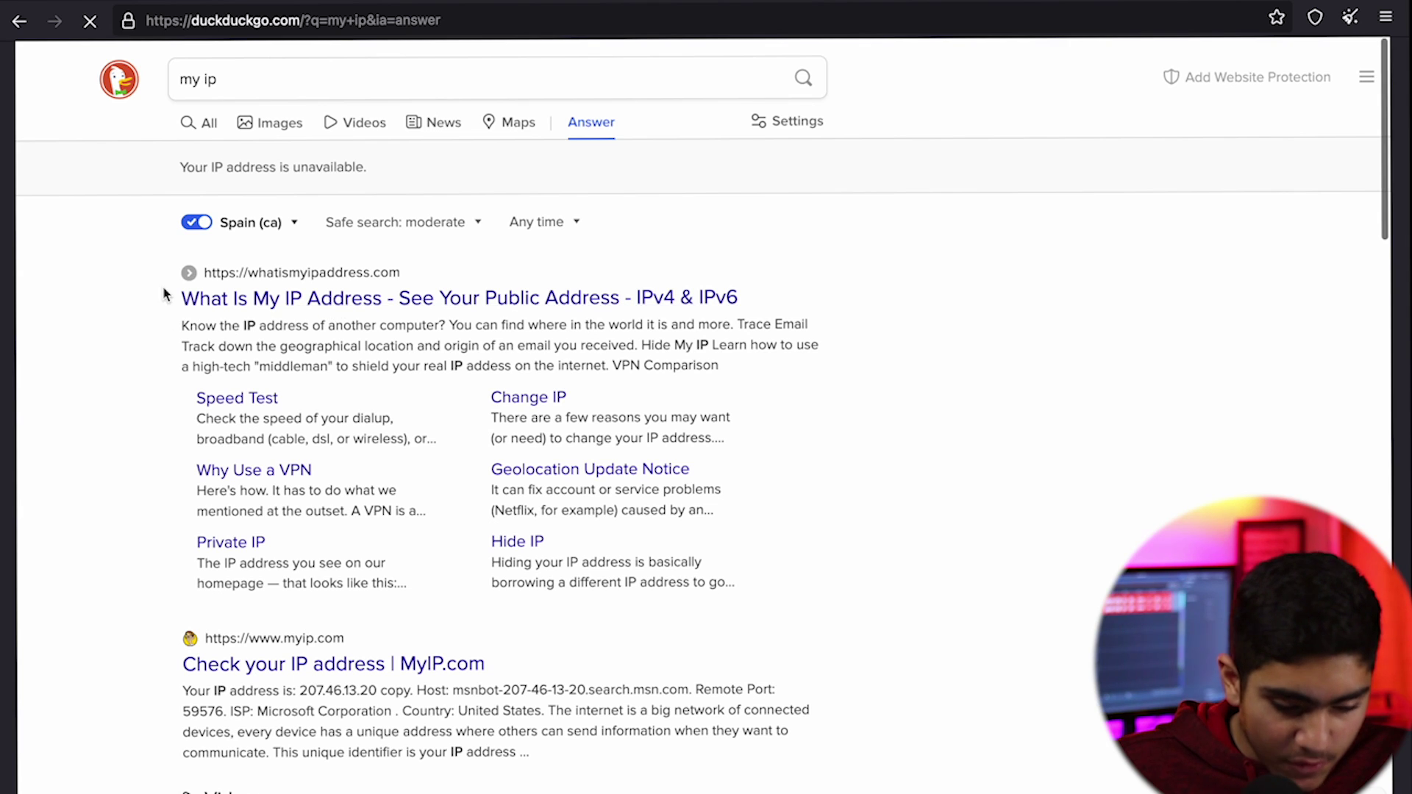
# Turn off the Spain (ca) region toggle, then highlight and deselect the 'IP unavailable' answer.
pyautogui.click(194, 225)
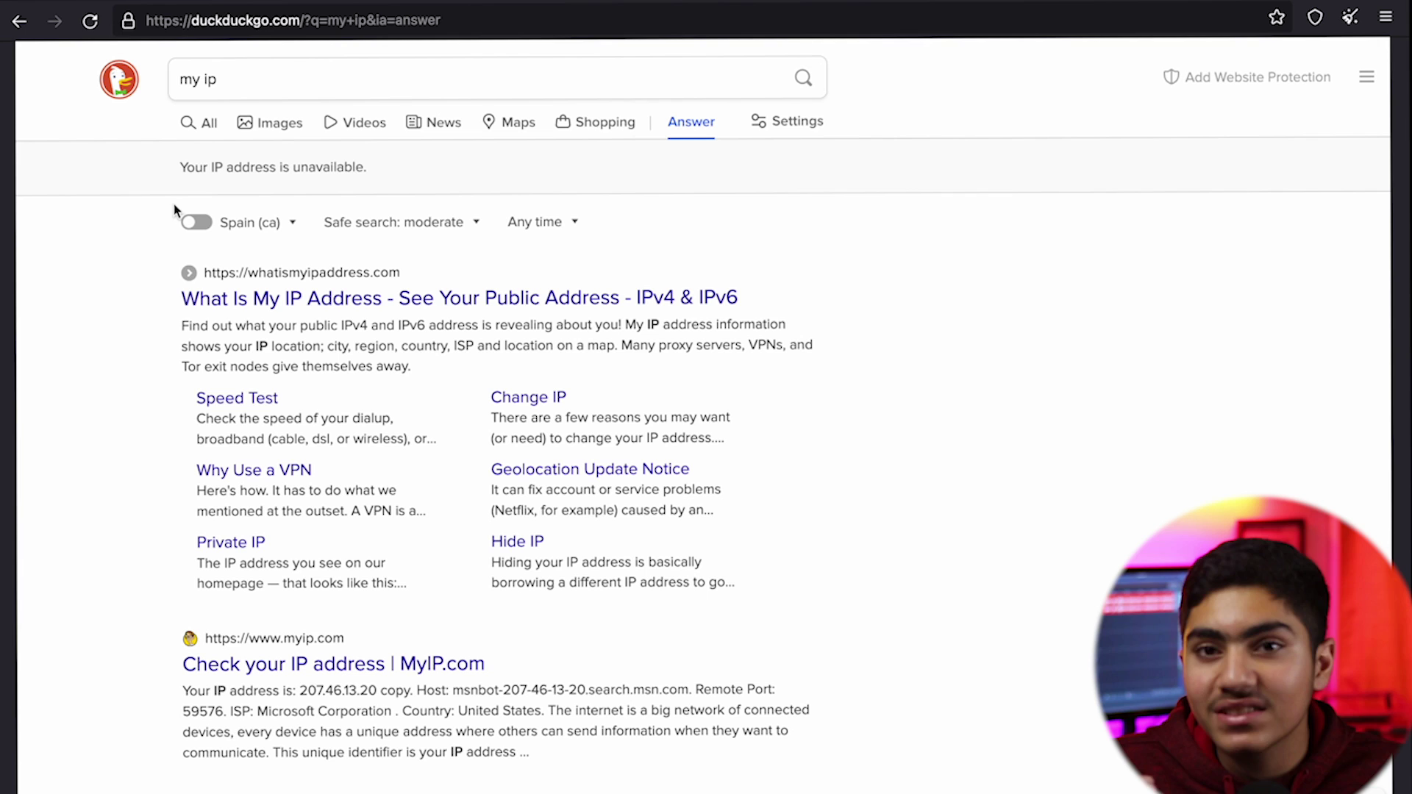
pyautogui.moveTo(367, 175); pyautogui.dragTo(67, 144)
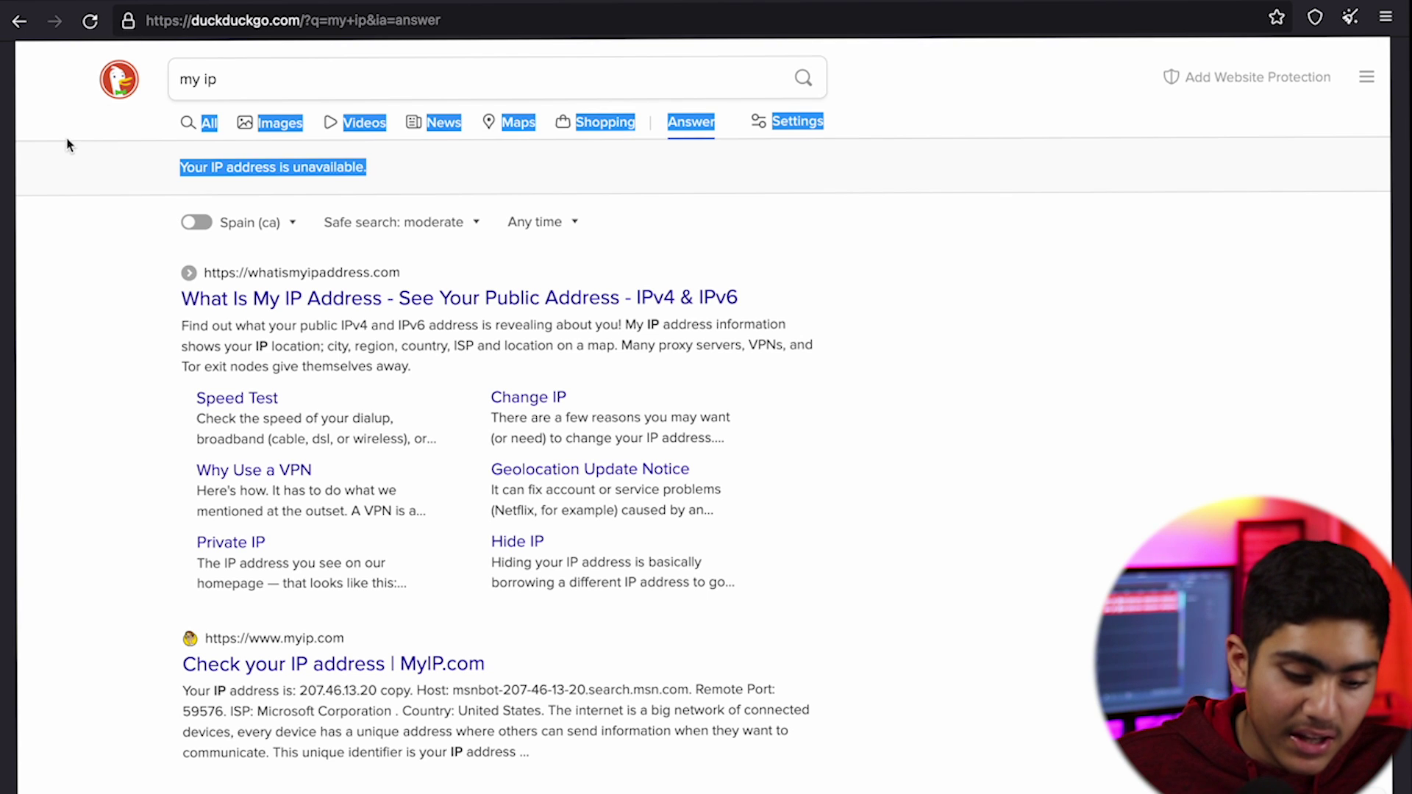
pyautogui.click(65, 276)
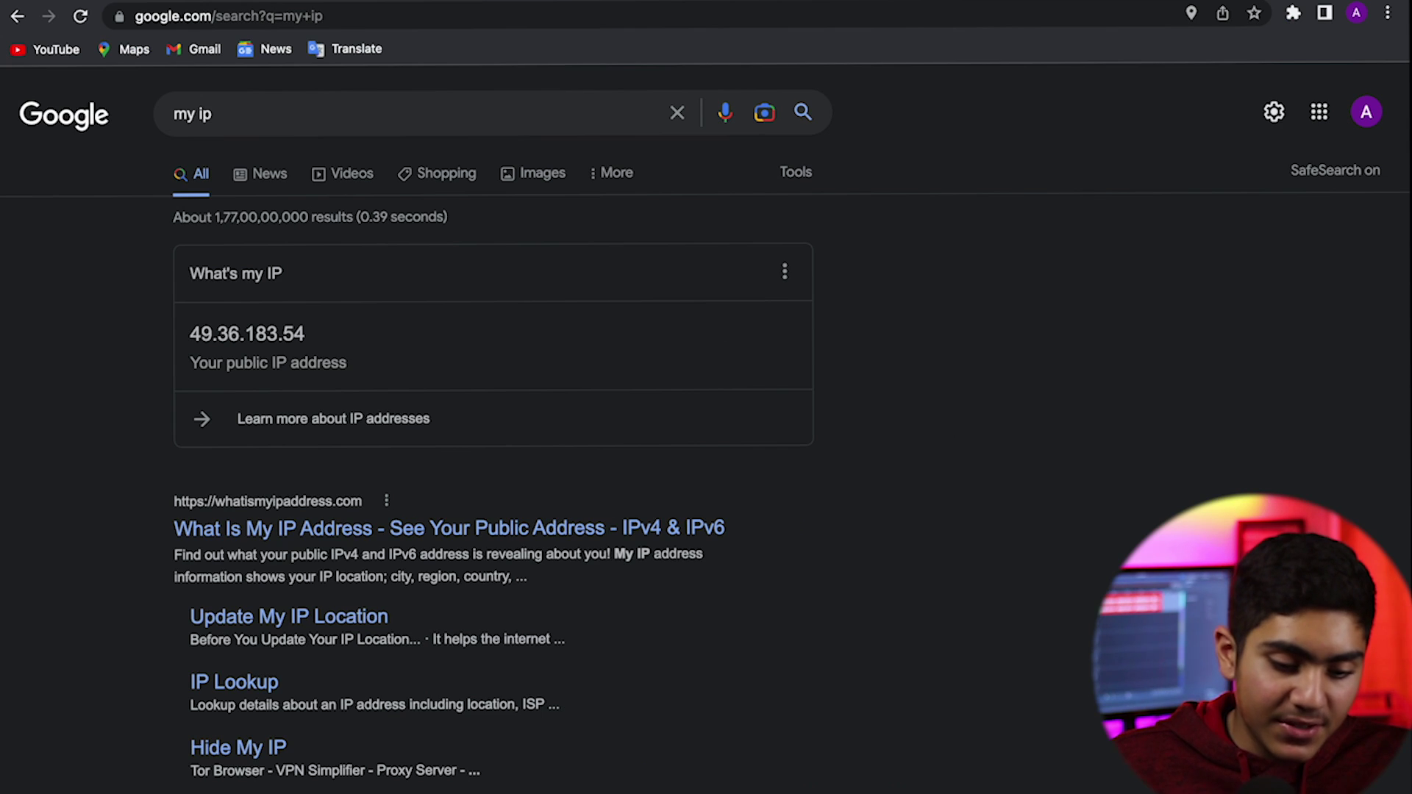
# Search Google for 'my ip' in a new Chrome tab to display the public IP.
pyautogui.hotkey('ctrl', 't')
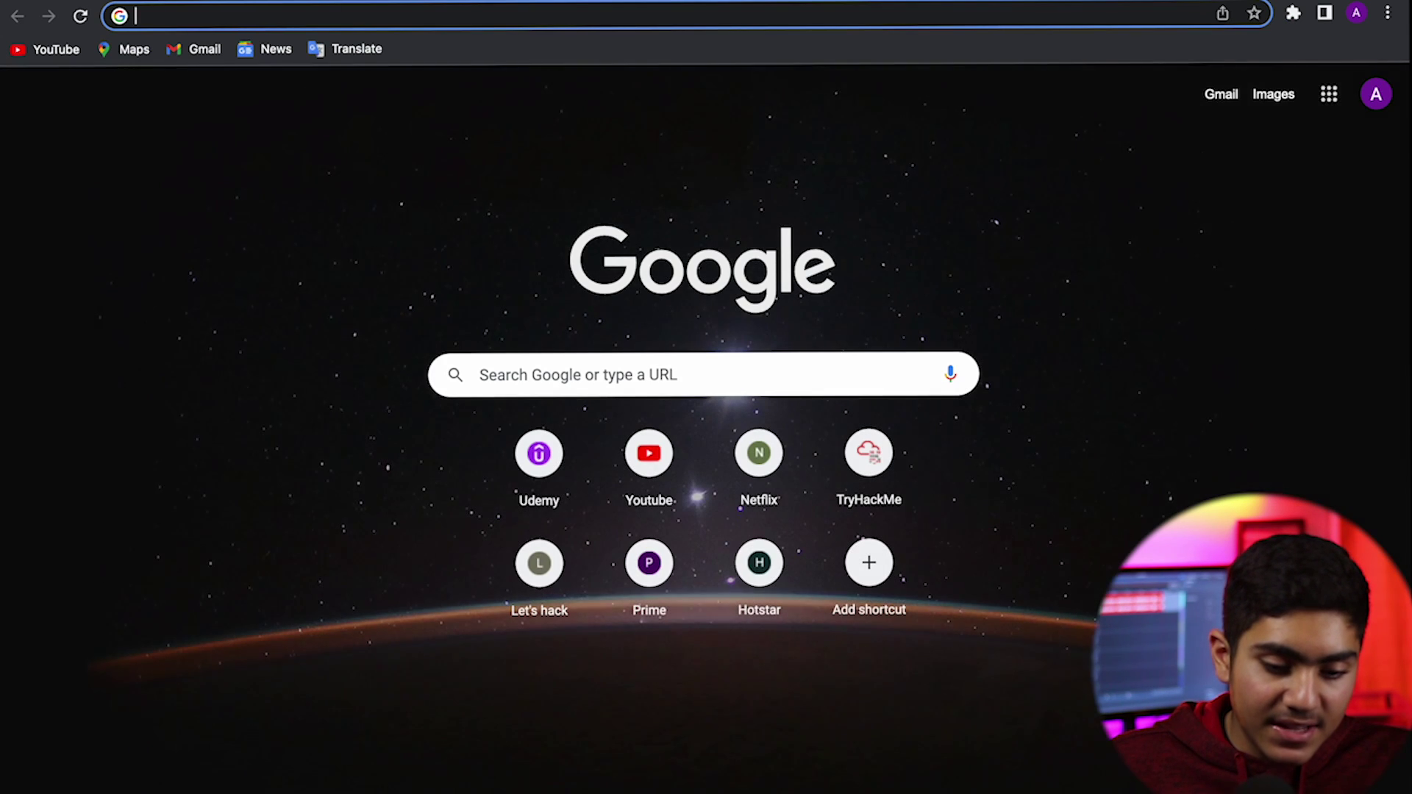
pyautogui.write('my ip')
pyautogui.press('Return')
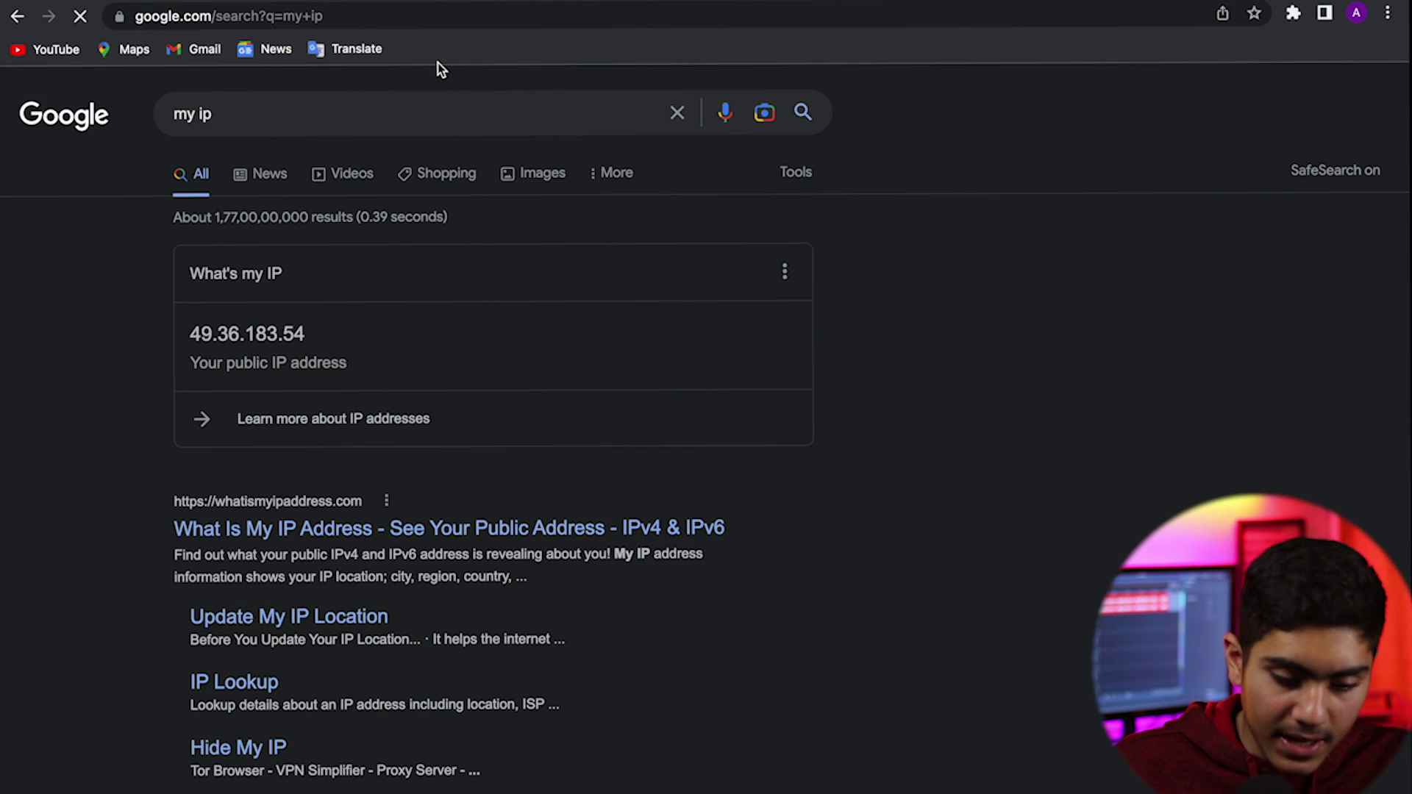